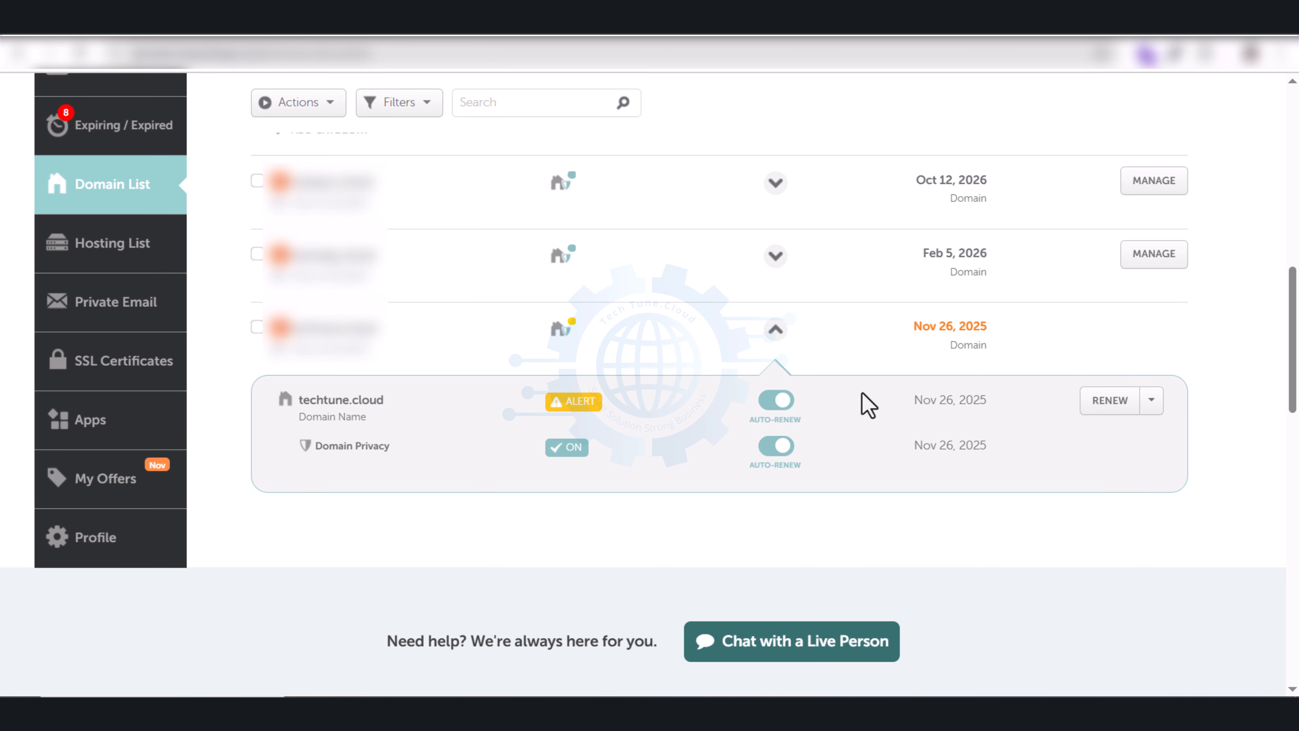
- Collapse the details of the domain expiring Nov 26, 2025 and open its management page
left_click(774, 331)
left_click(775, 332)
left_click(776, 330)
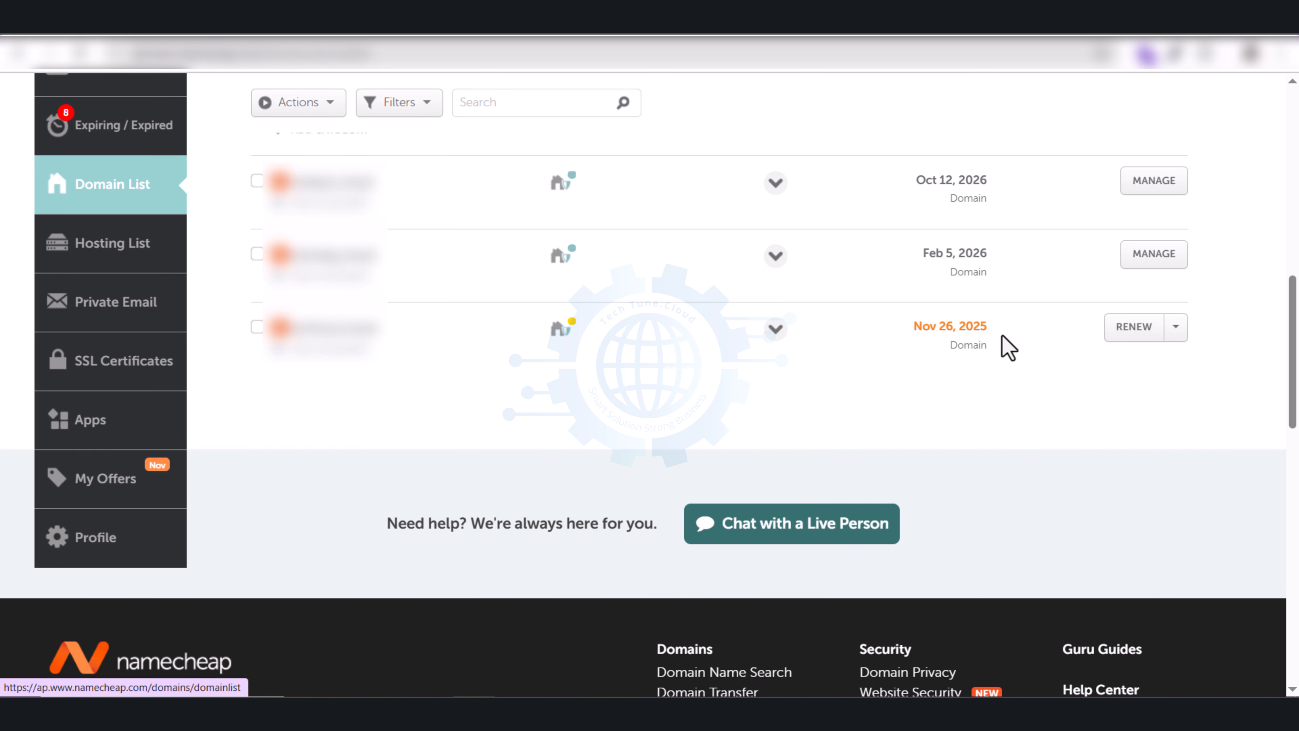
left_click(1175, 331)
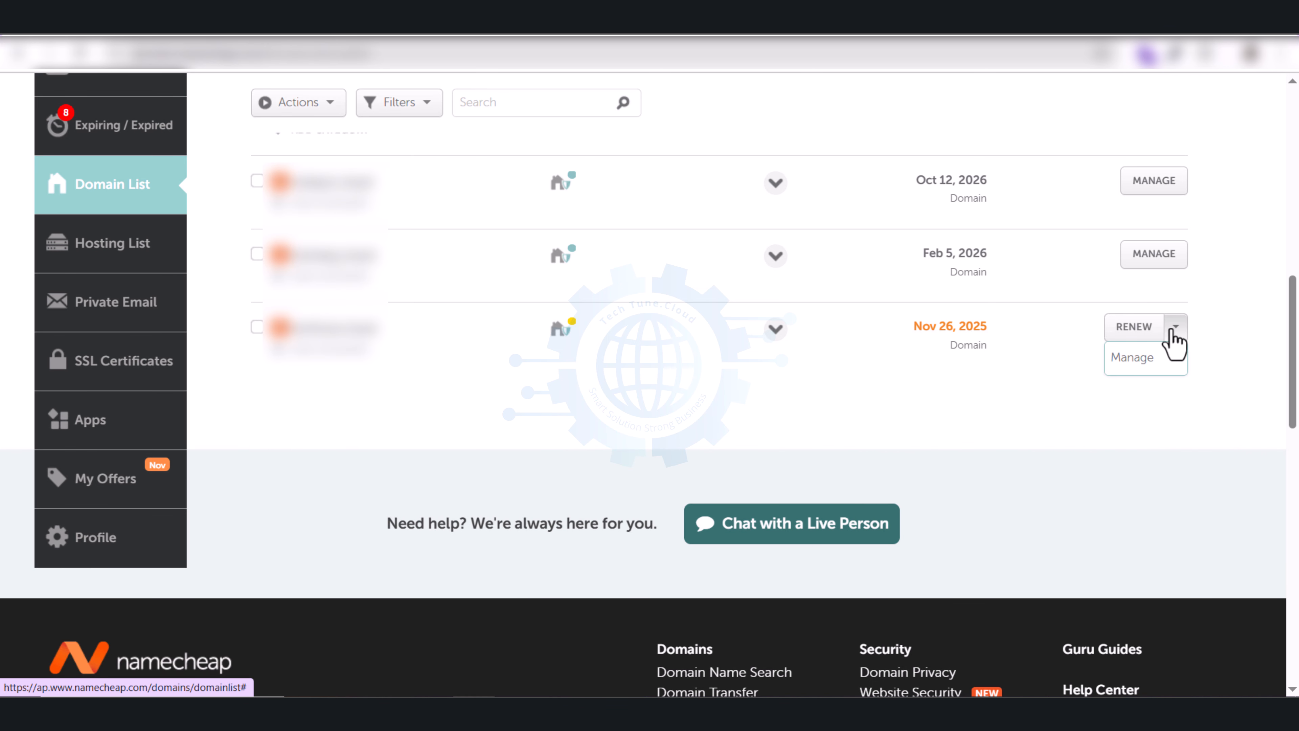
left_click(1136, 360)
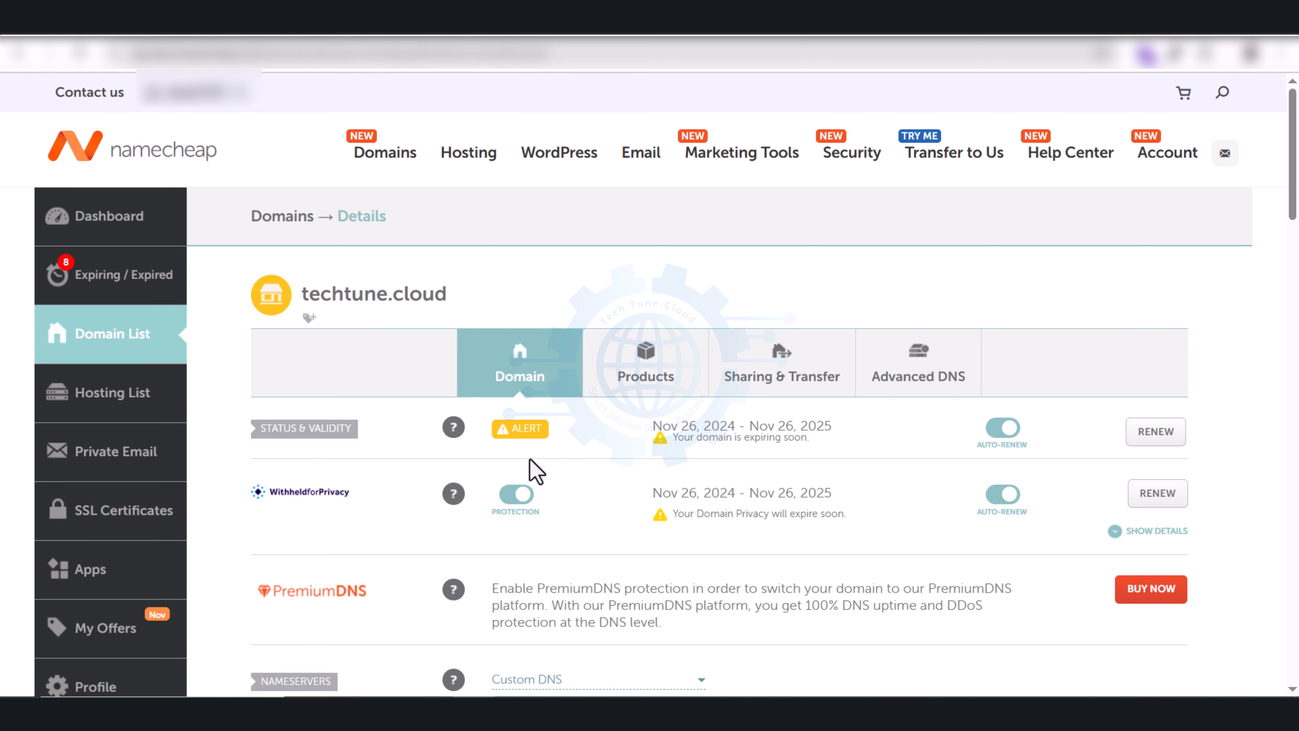
- Turn off domain privacy protection for techtune.cloud, consent to it, and disable the privacy auto-renewal
left_click(513, 501)
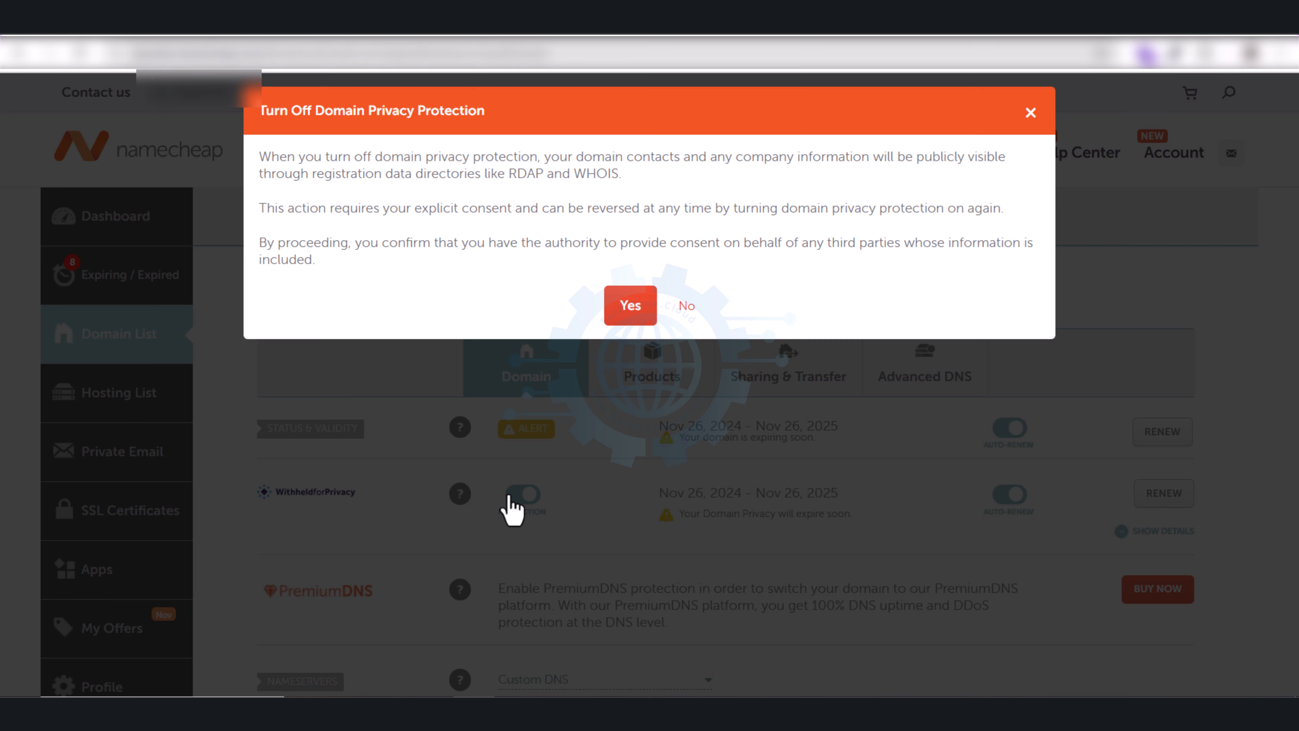
left_click(622, 305)
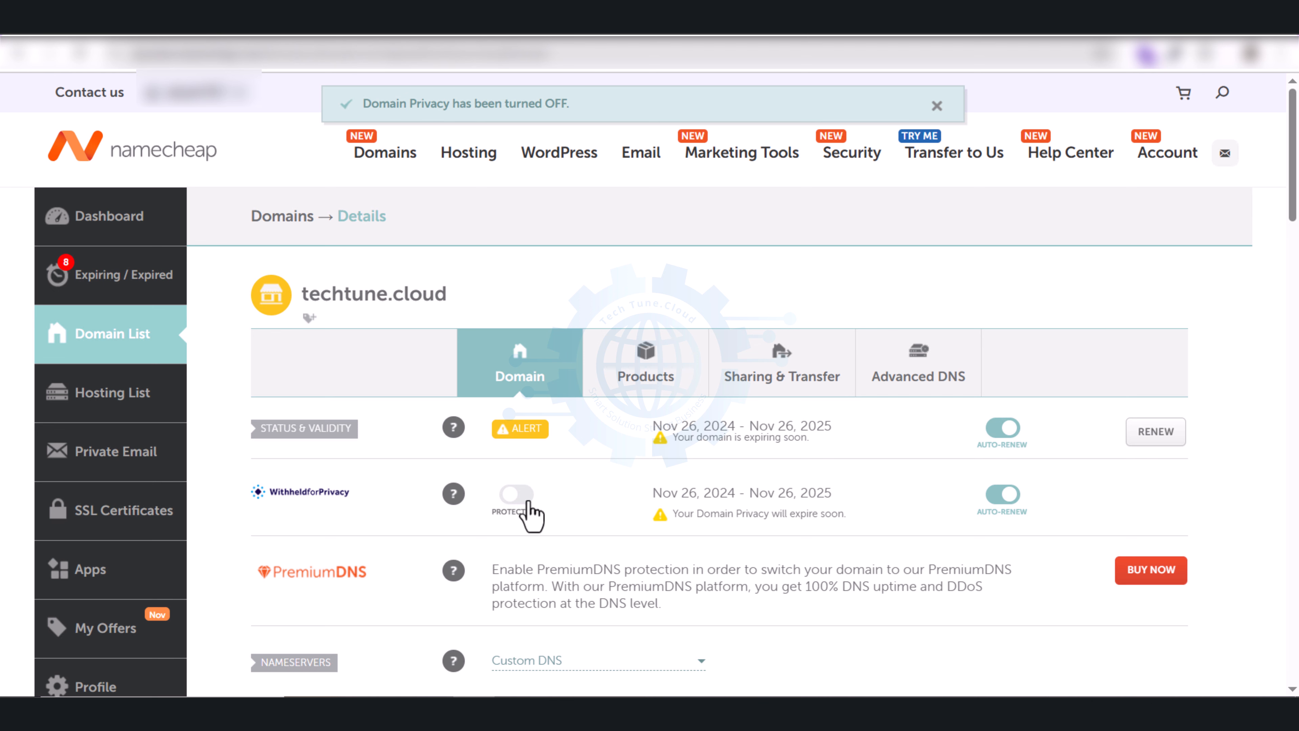
left_click(1000, 500)
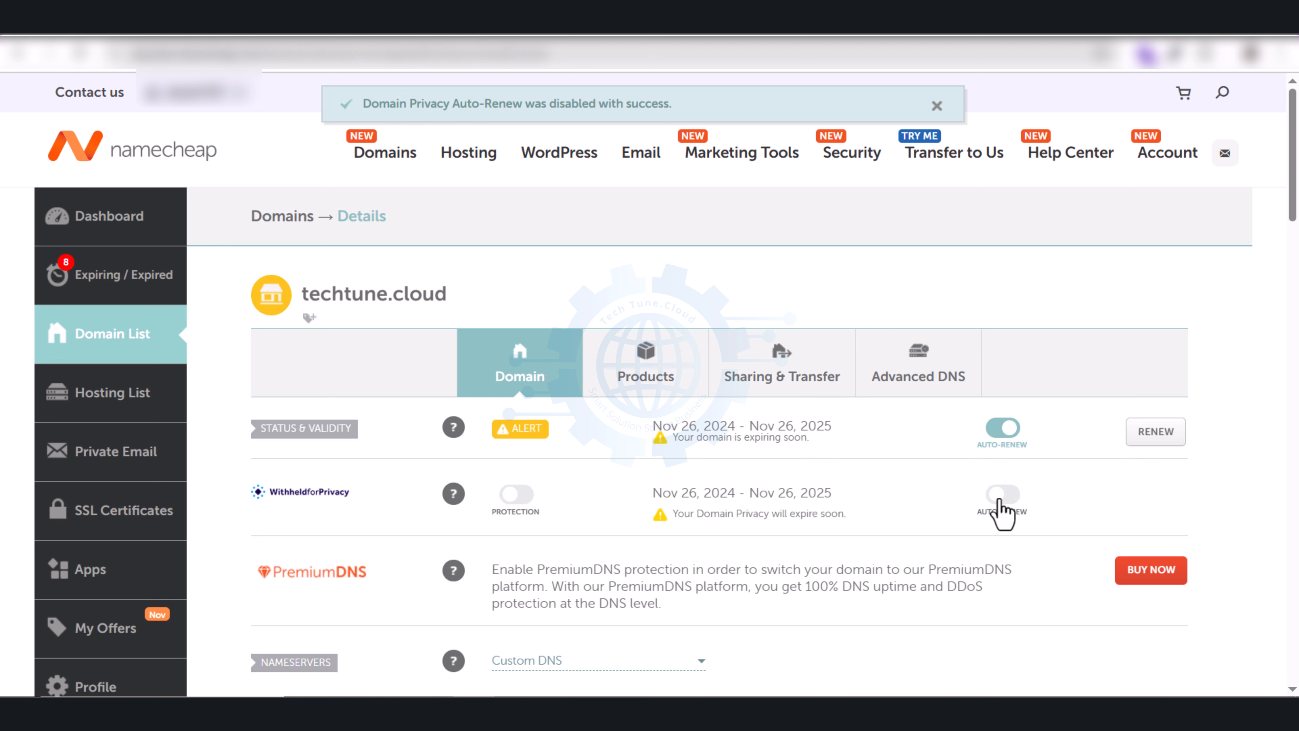
- Unlock techtune.cloud for transfer out in its Sharing & Transfer settings
left_click(786, 394)
scroll(775, 390, "down", 6)
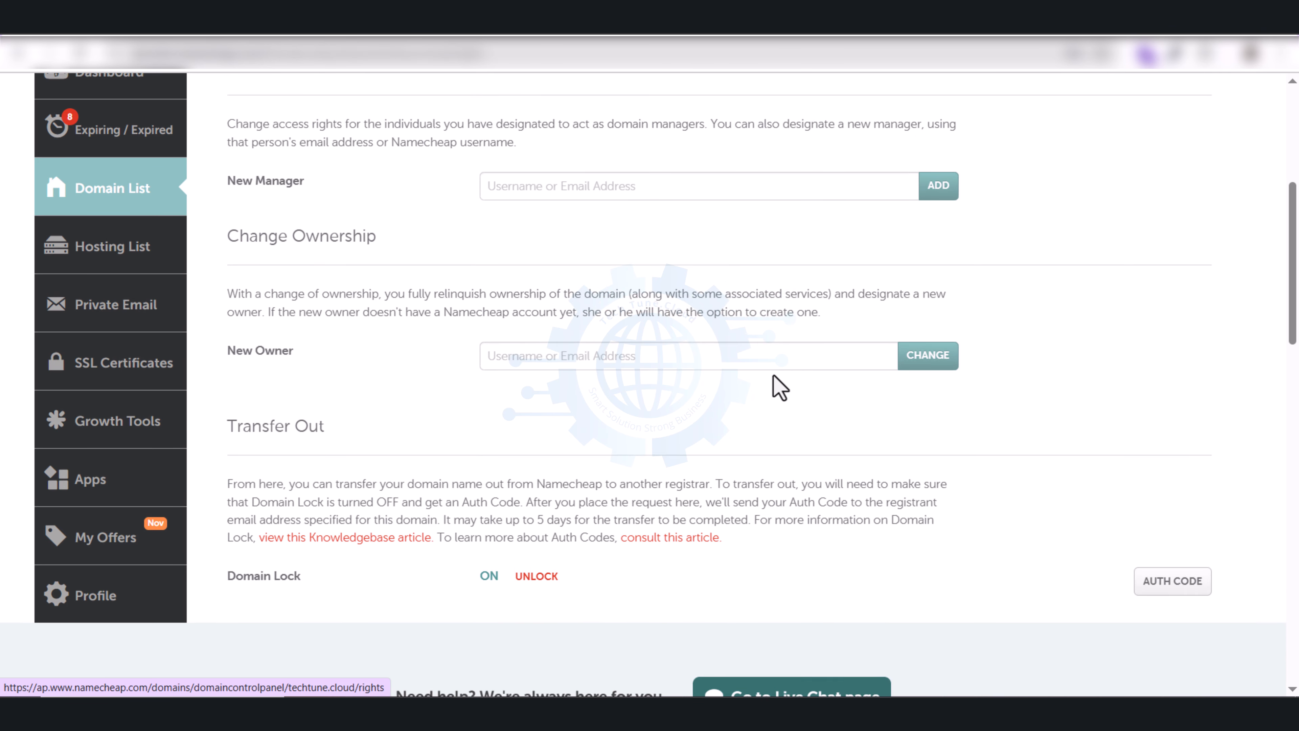
scroll(773, 375, "down", 5)
left_click_drag(228, 346, 579, 350)
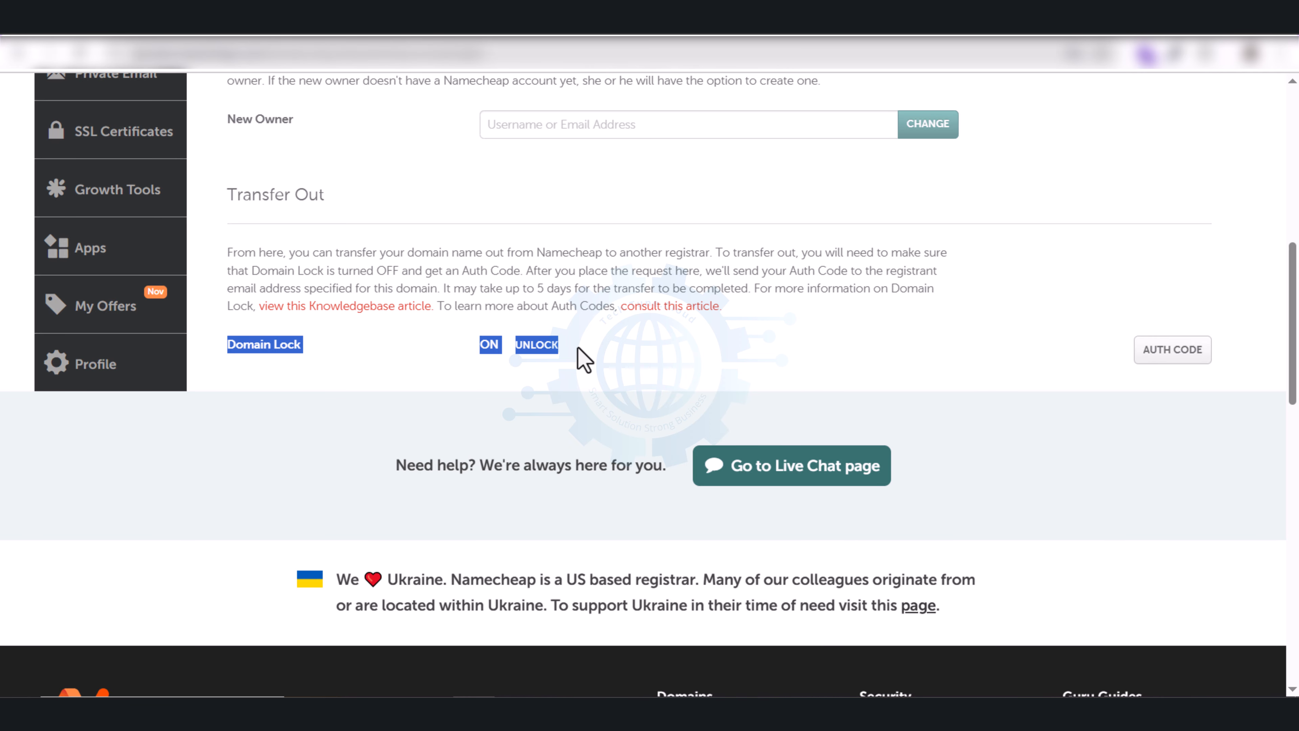
left_click(576, 353)
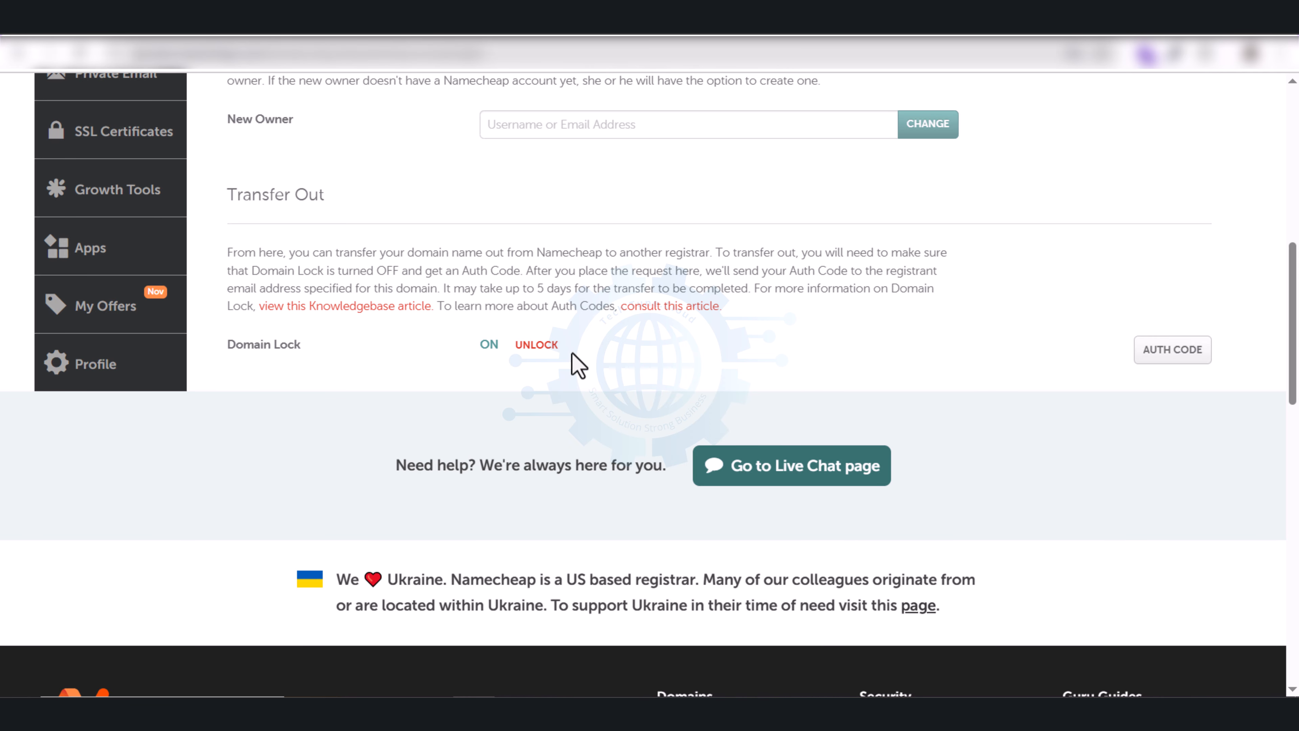
left_click(535, 345)
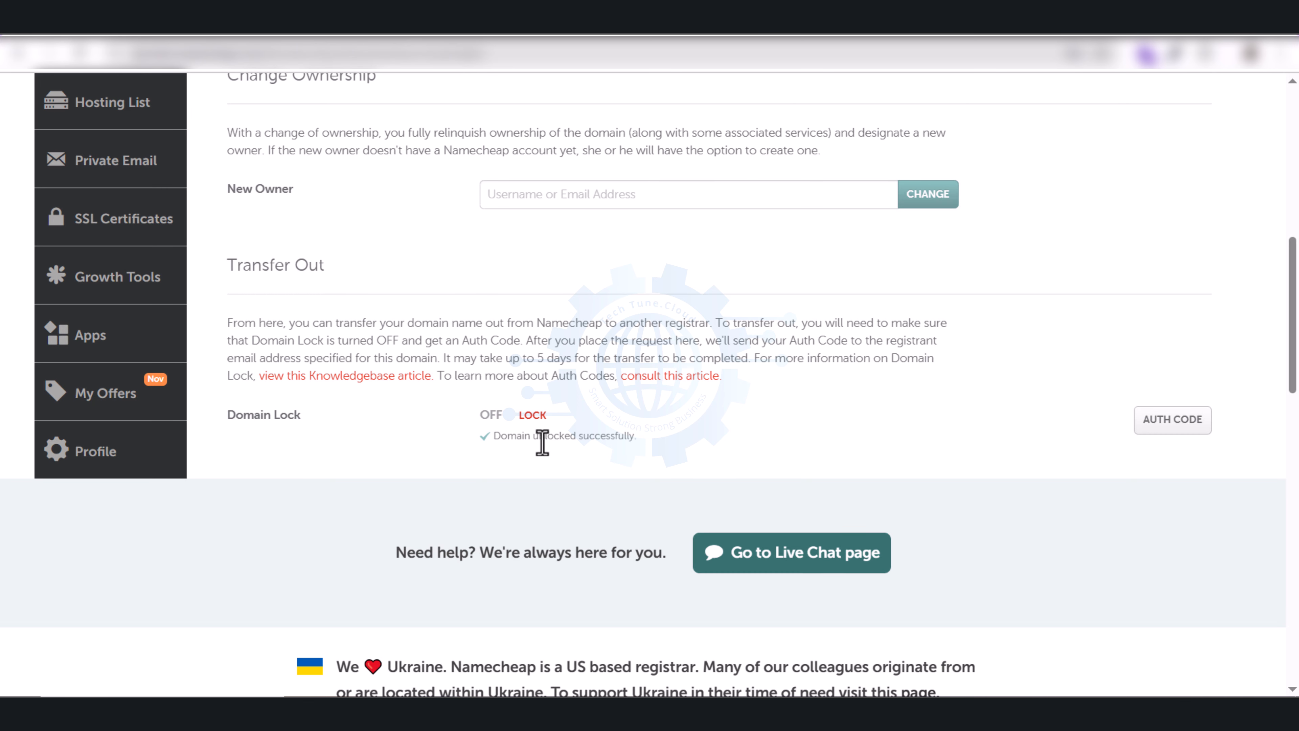
left_click_drag(494, 437, 652, 454)
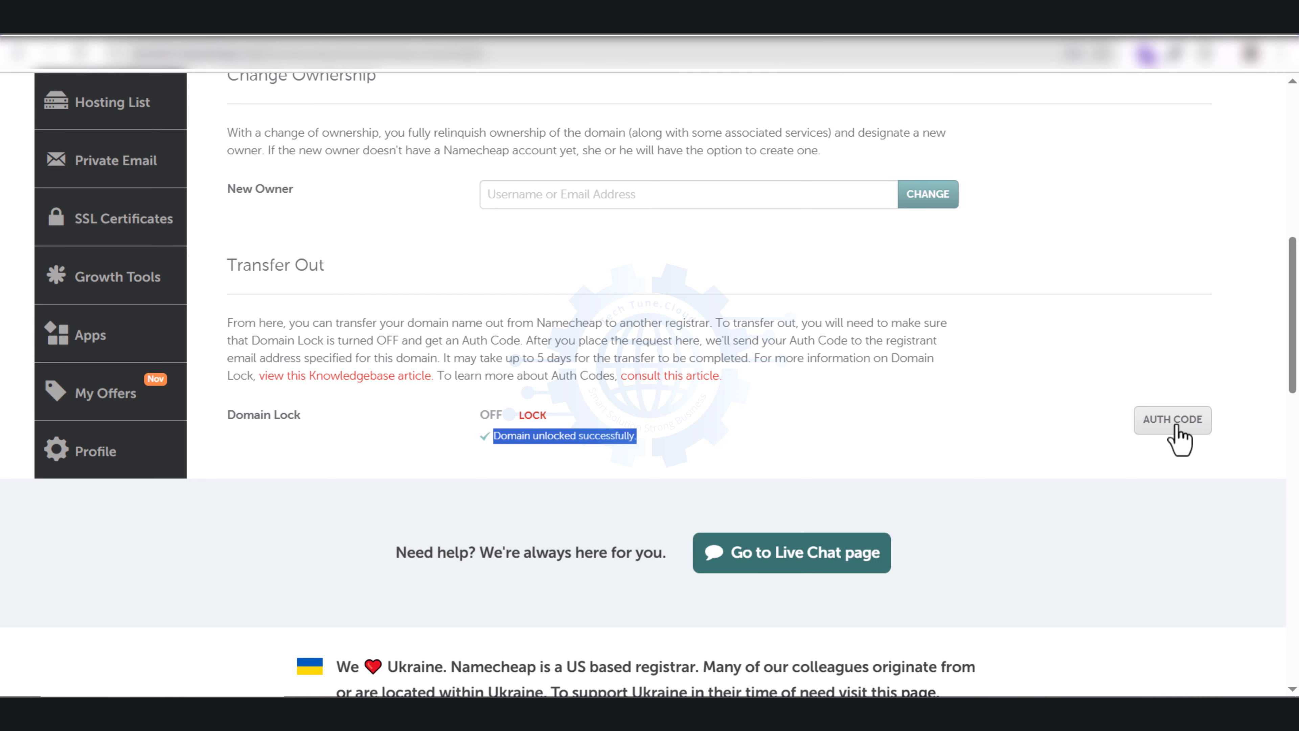
- Request the domain's Auth Code by email with Pricing as the transfer reason, and allow future follow-up contact
left_click(1176, 429)
left_click(740, 281)
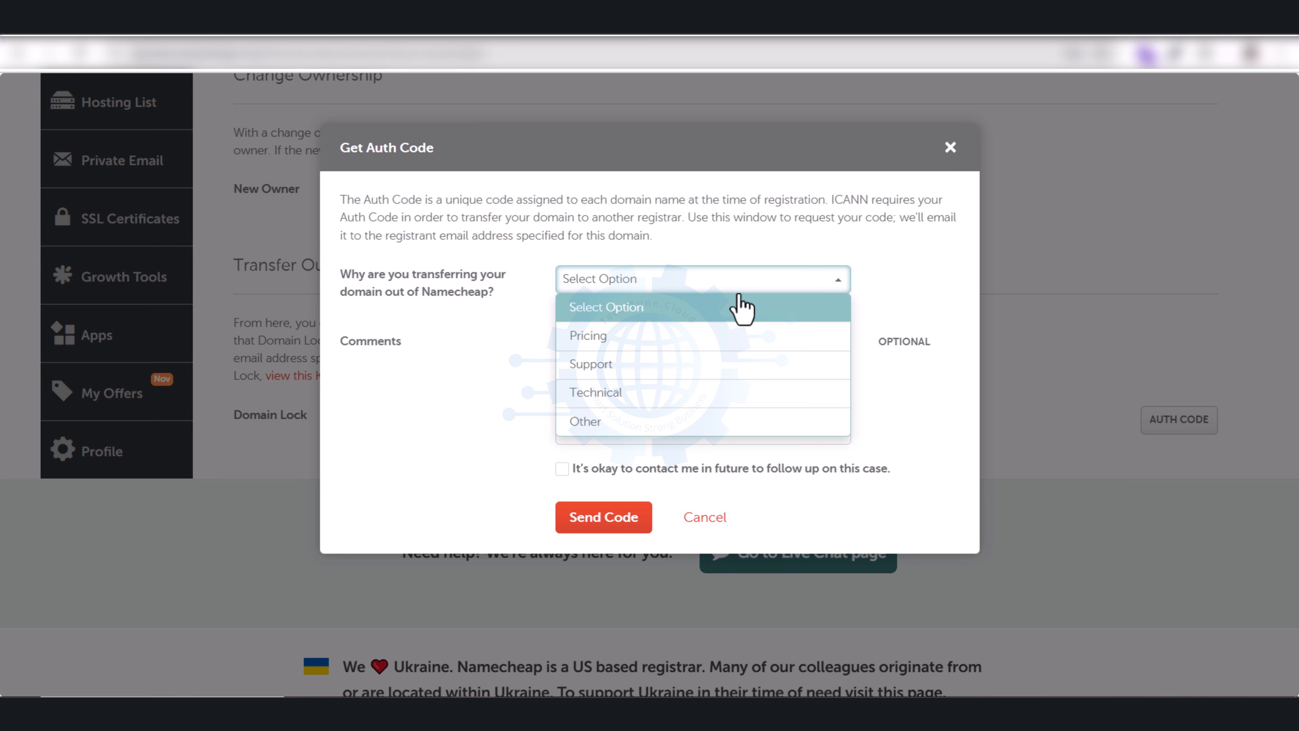
left_click(641, 346)
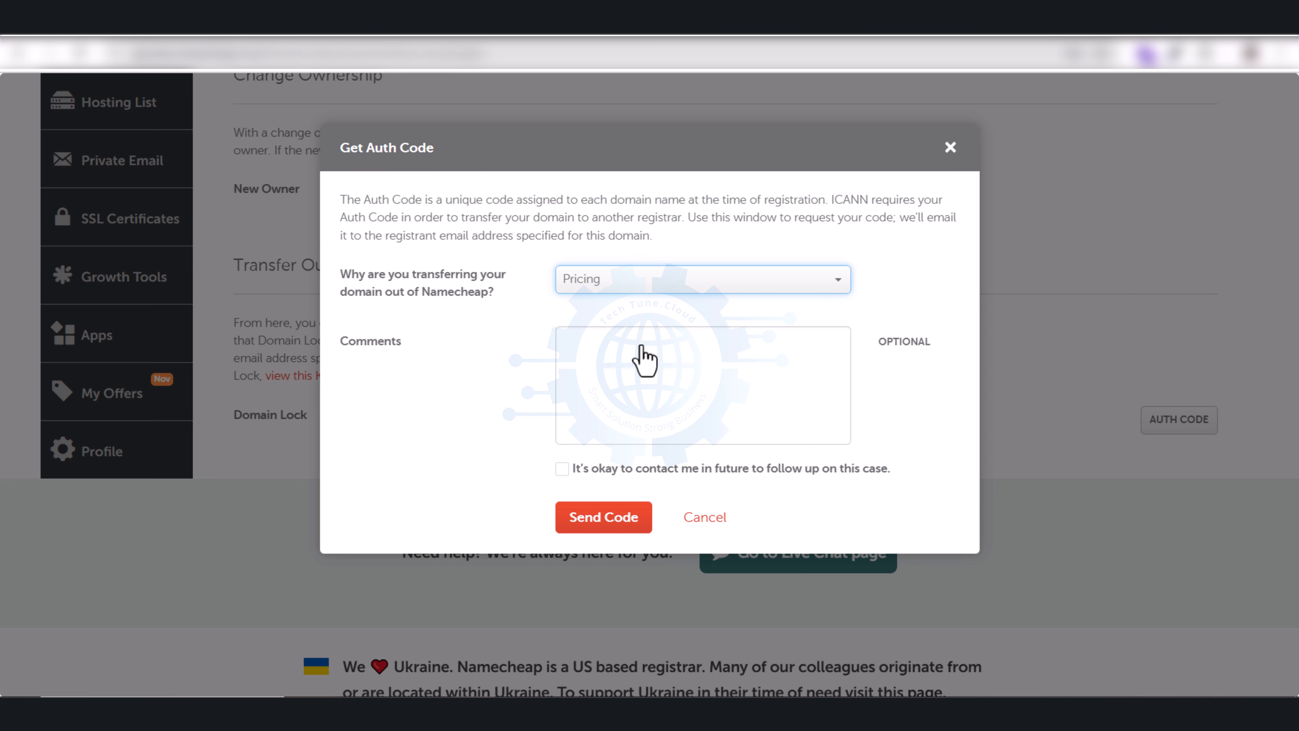
left_click(563, 470)
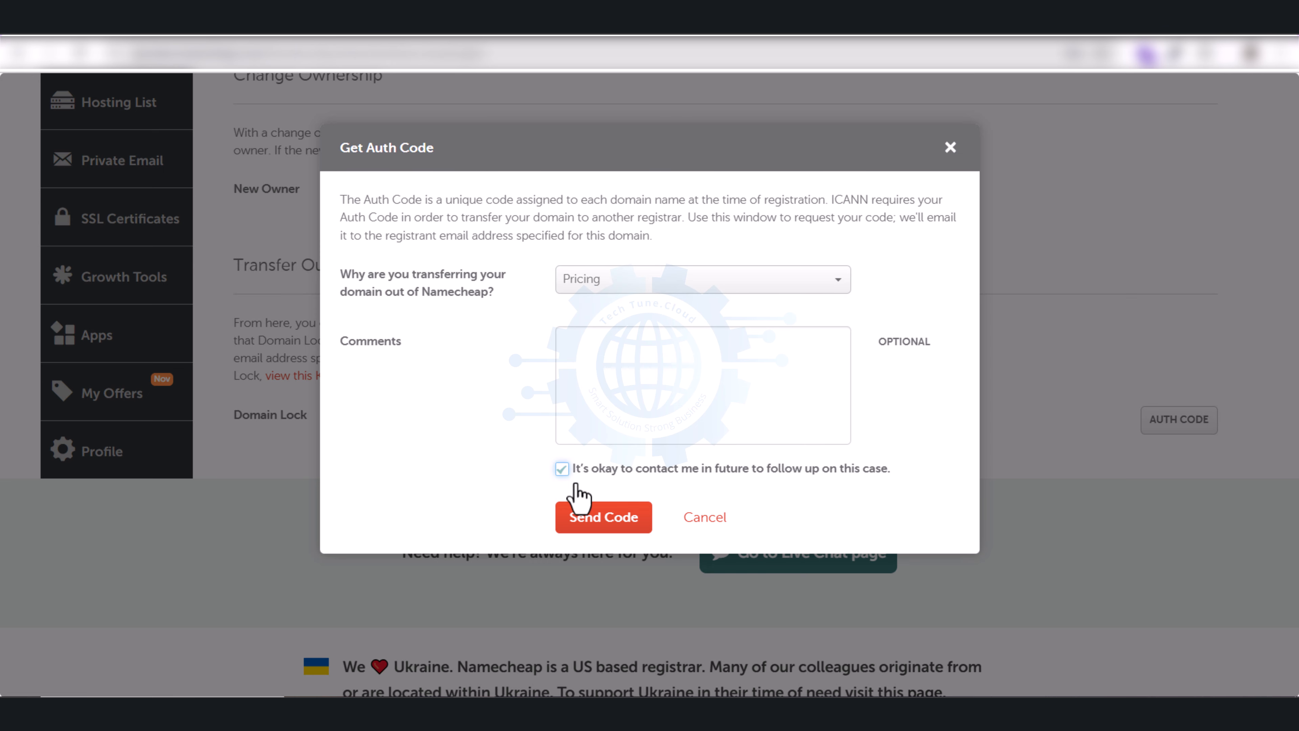
left_click(605, 522)
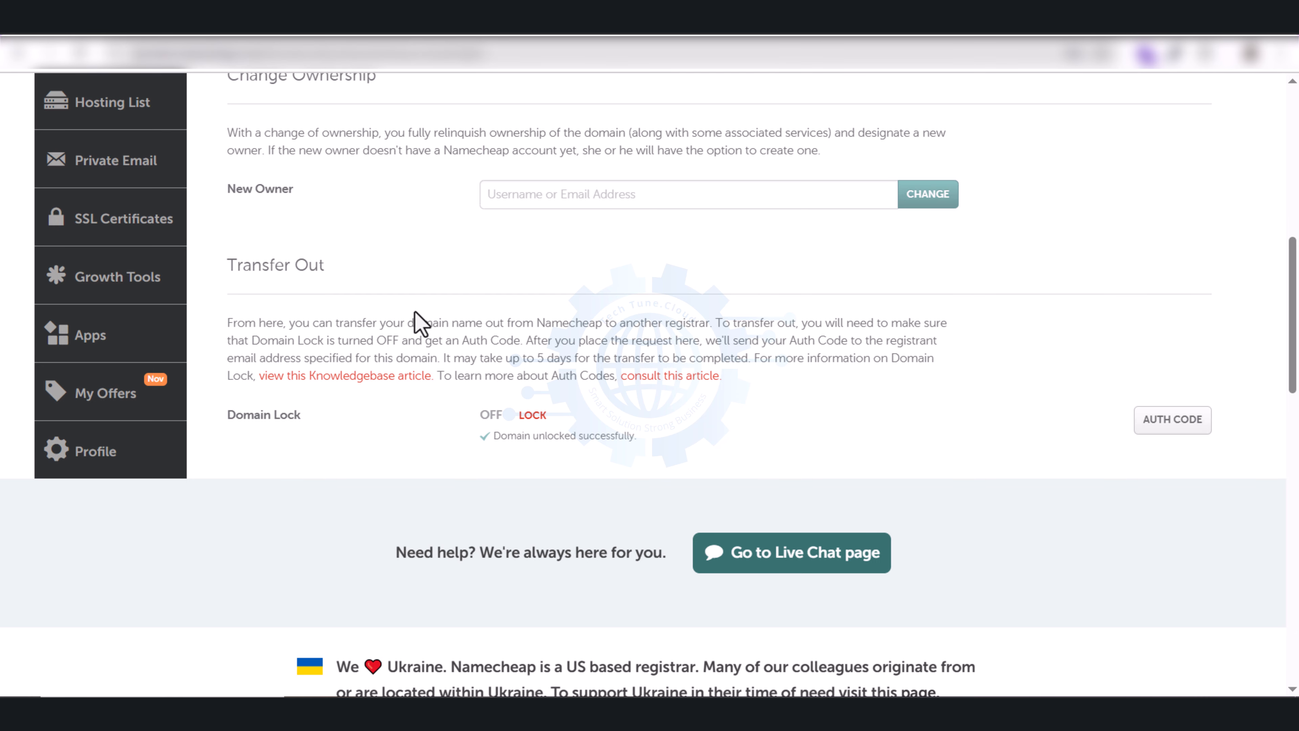
- Switch to Gmail and open the Namecheap email containing the requested authorization code for techtune.cloud
left_click(166, 30)
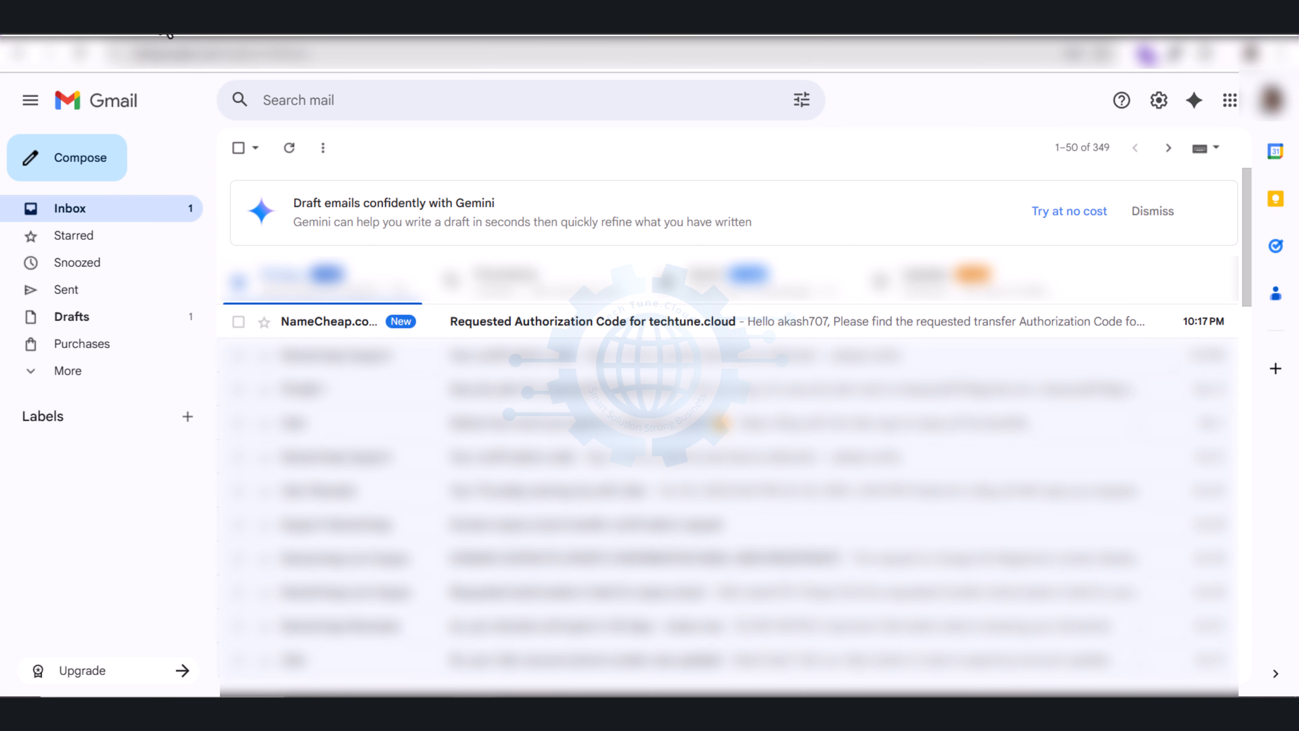
left_click(353, 321)
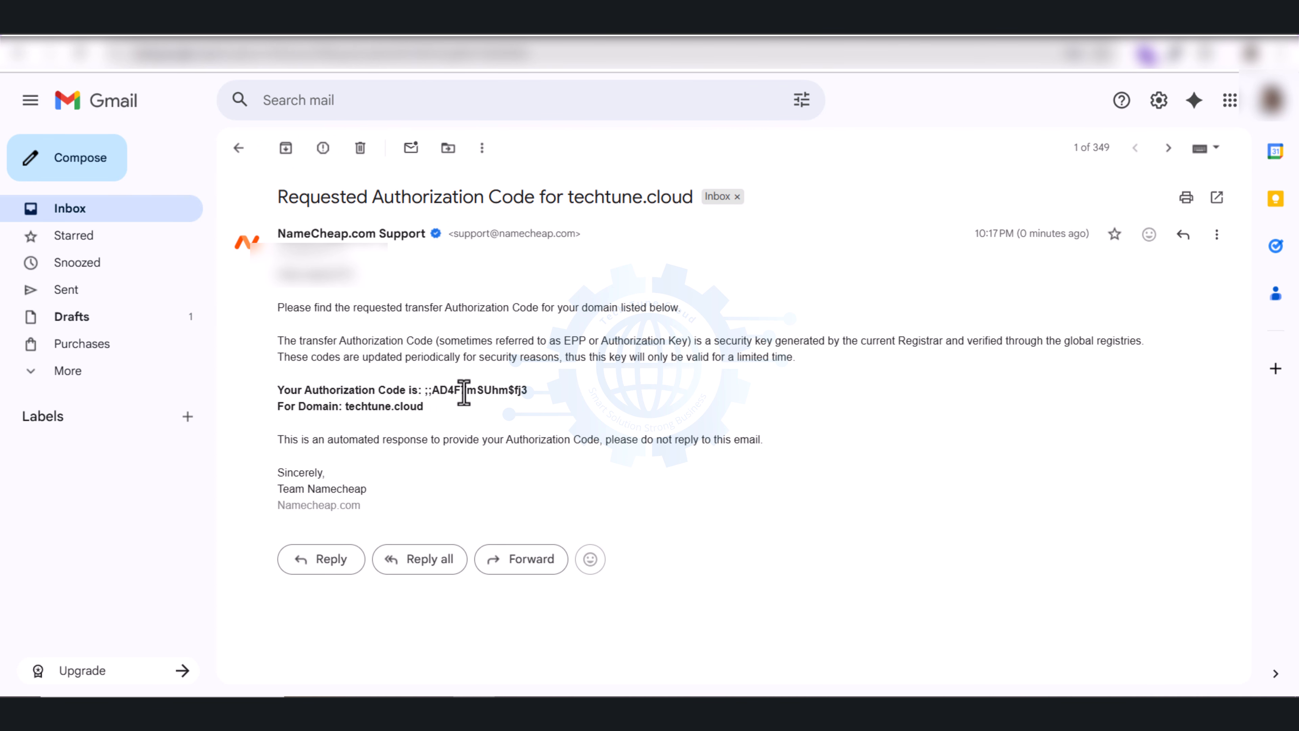
left_click_drag(345, 407, 426, 407)
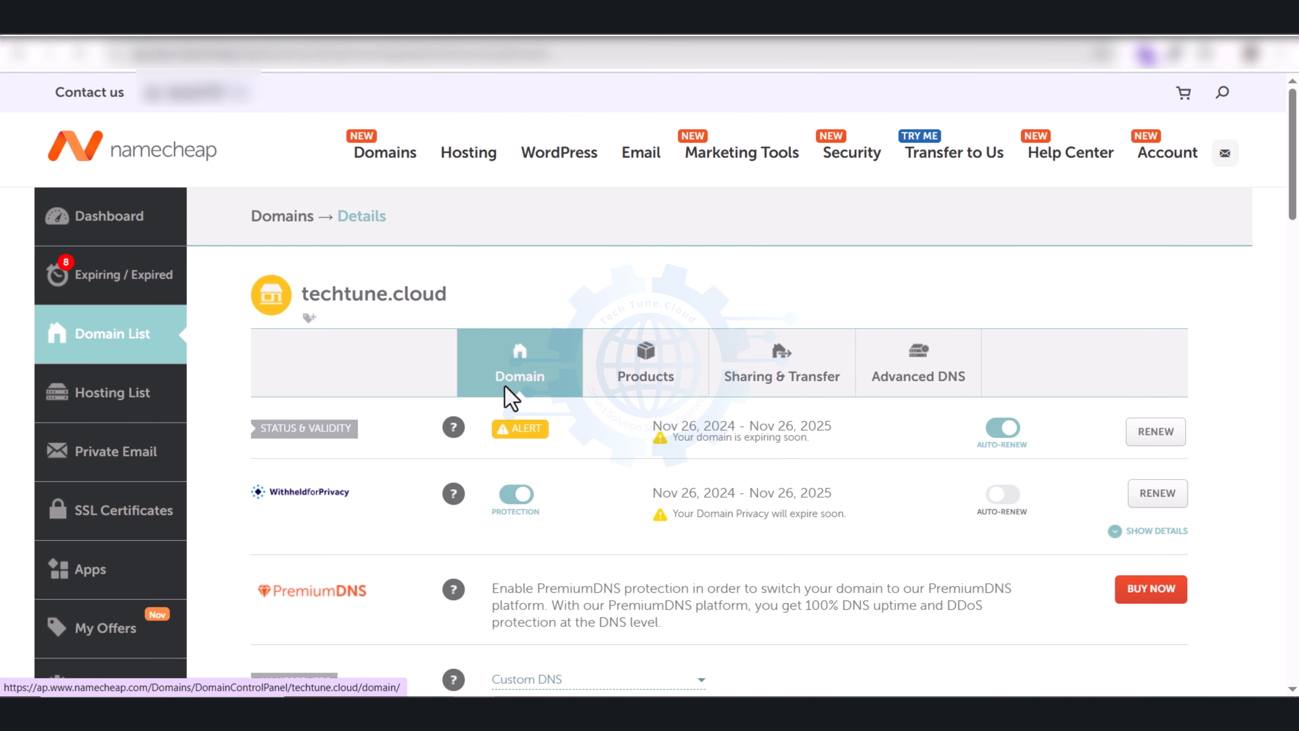
- Return to the domain's details in Namecheap and examine its Custom DNS nameserver entries
scroll(508, 400, "down", 1)
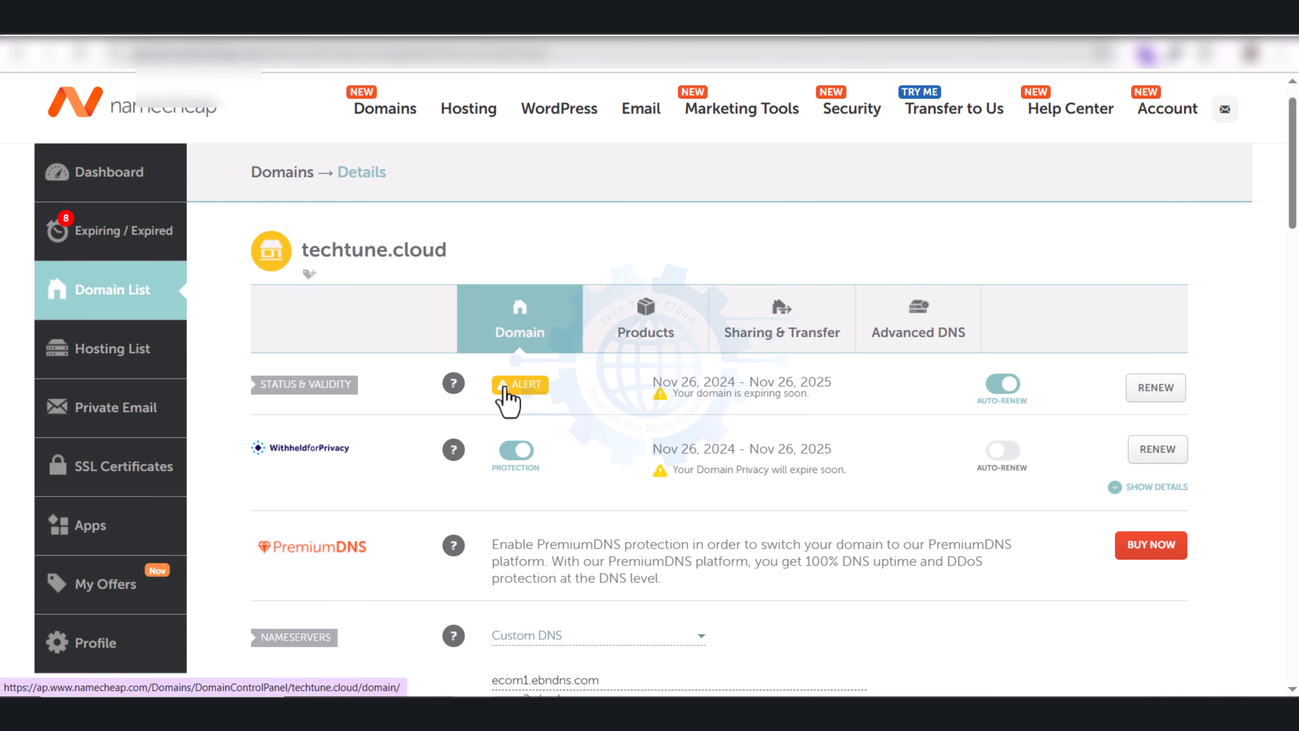
scroll(508, 398, "down", 3)
scroll(614, 353, "up", 4)
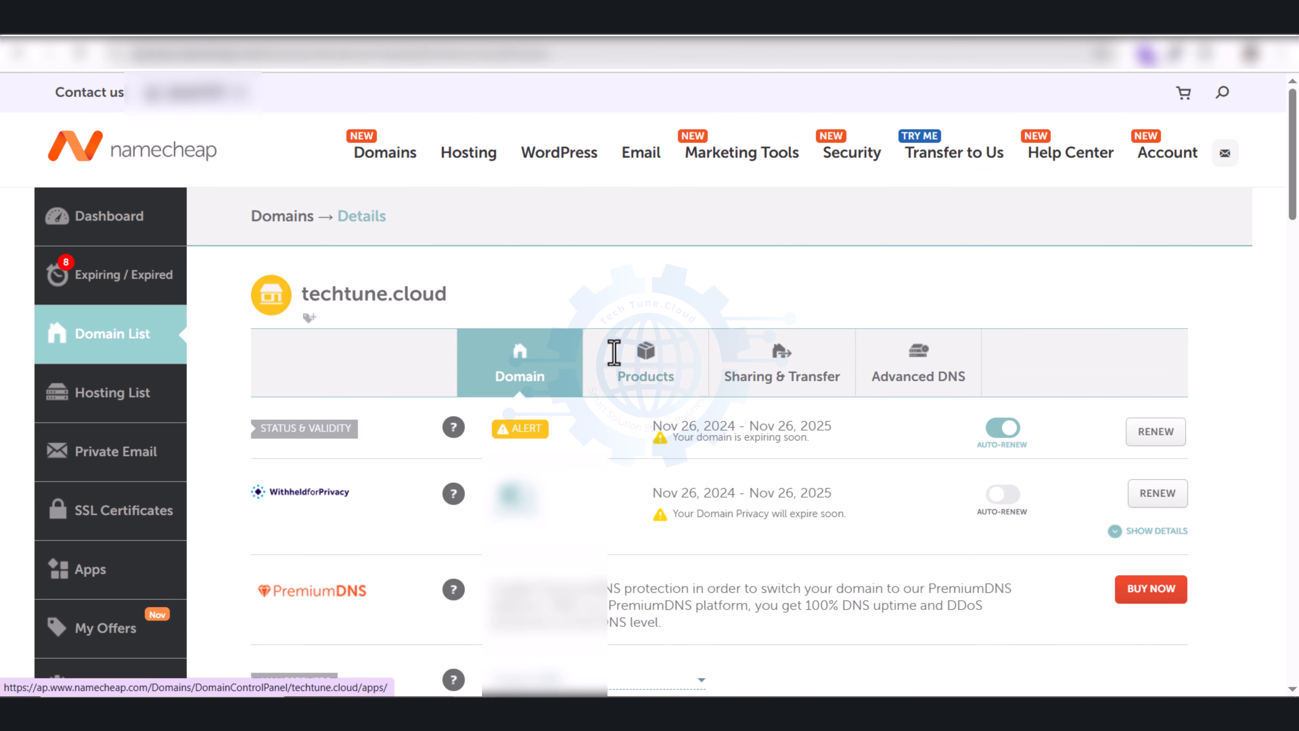
scroll(615, 358, "down", 4)
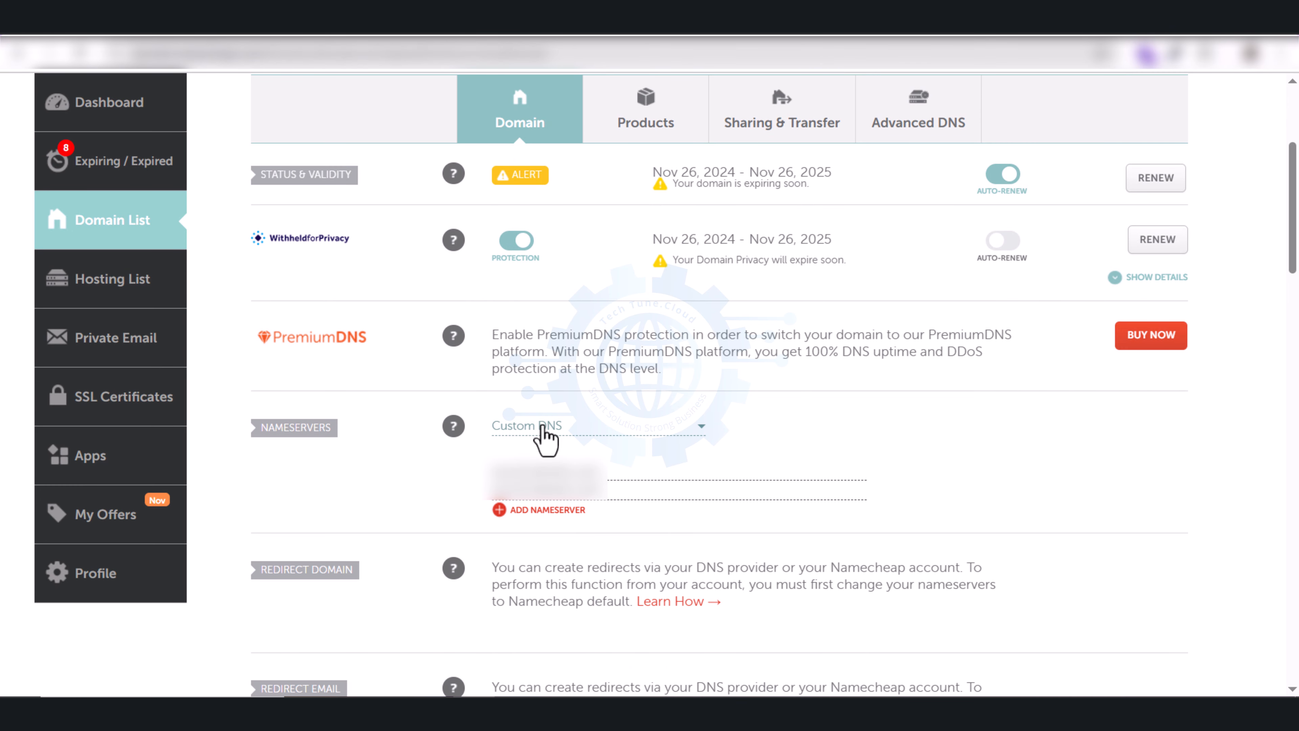
left_click_drag(237, 435, 629, 481)
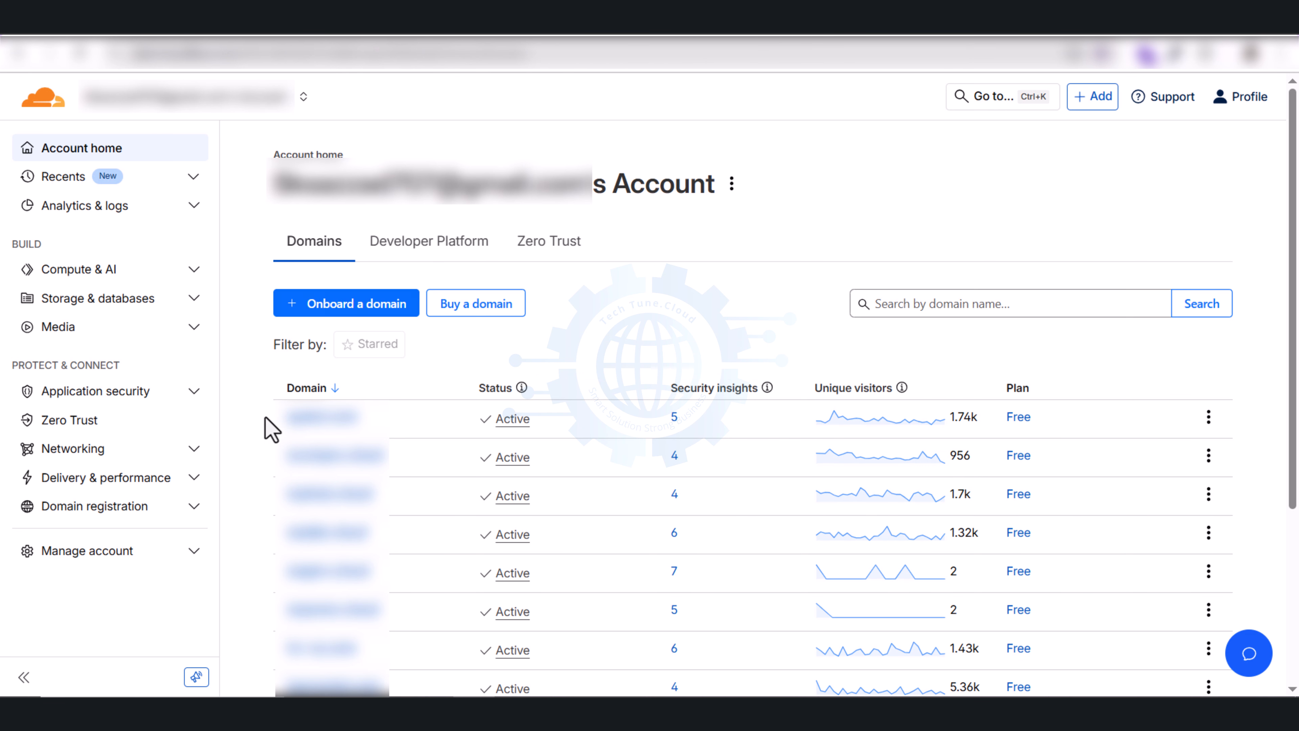
- Open the Transfer Domains page in Cloudflare and check which domains are eligible to transfer
left_click(188, 514)
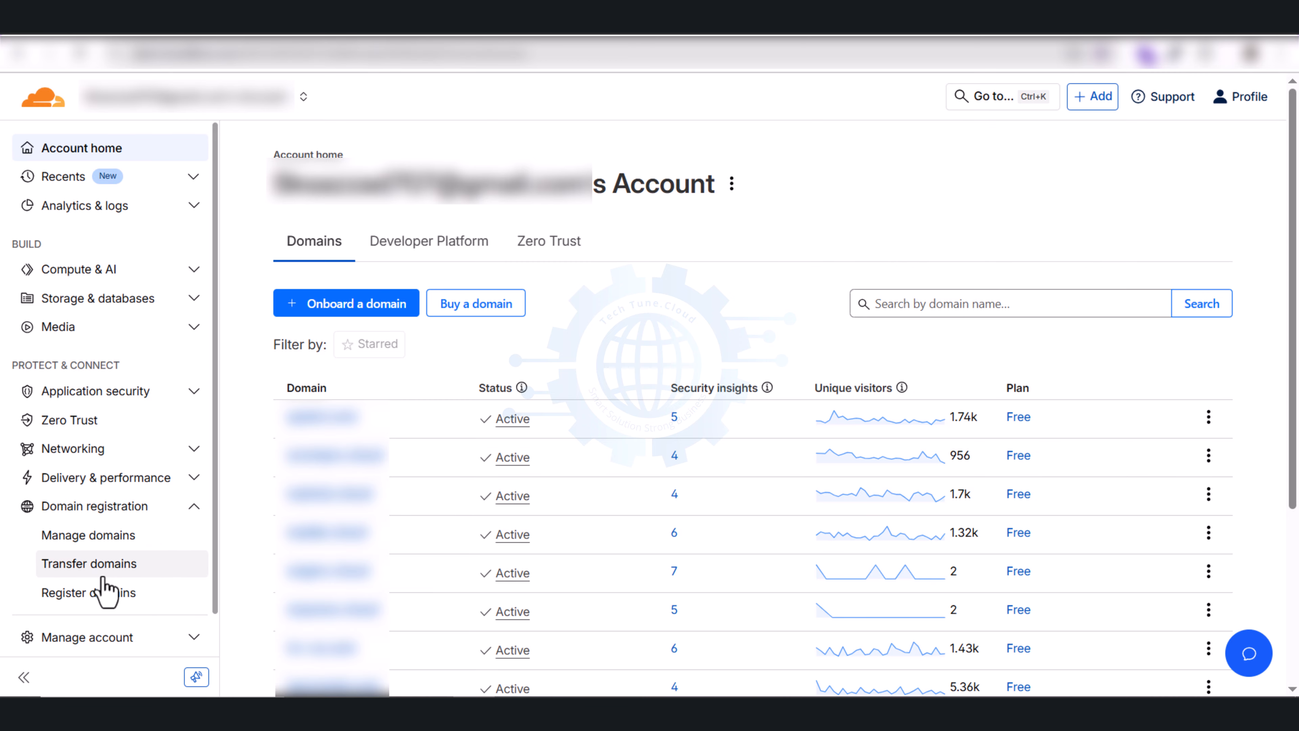
left_click(100, 572)
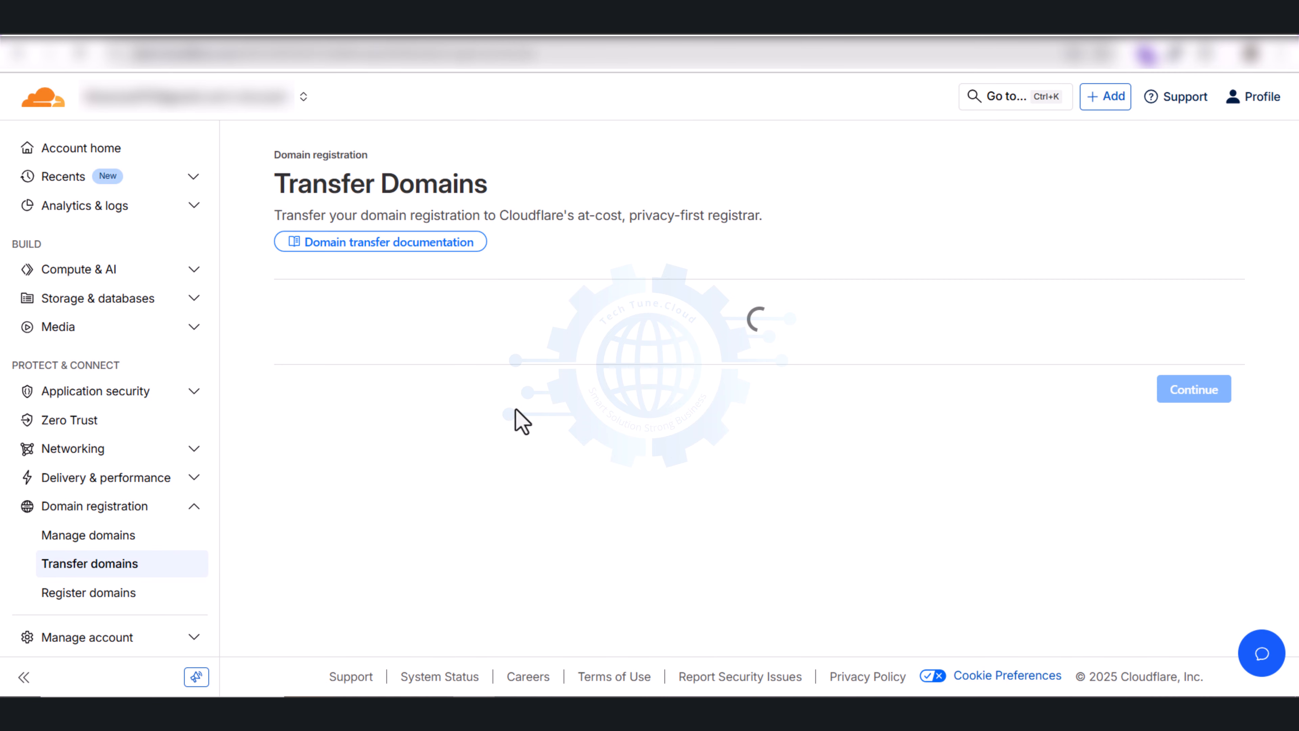
scroll(532, 422, "down", 4)
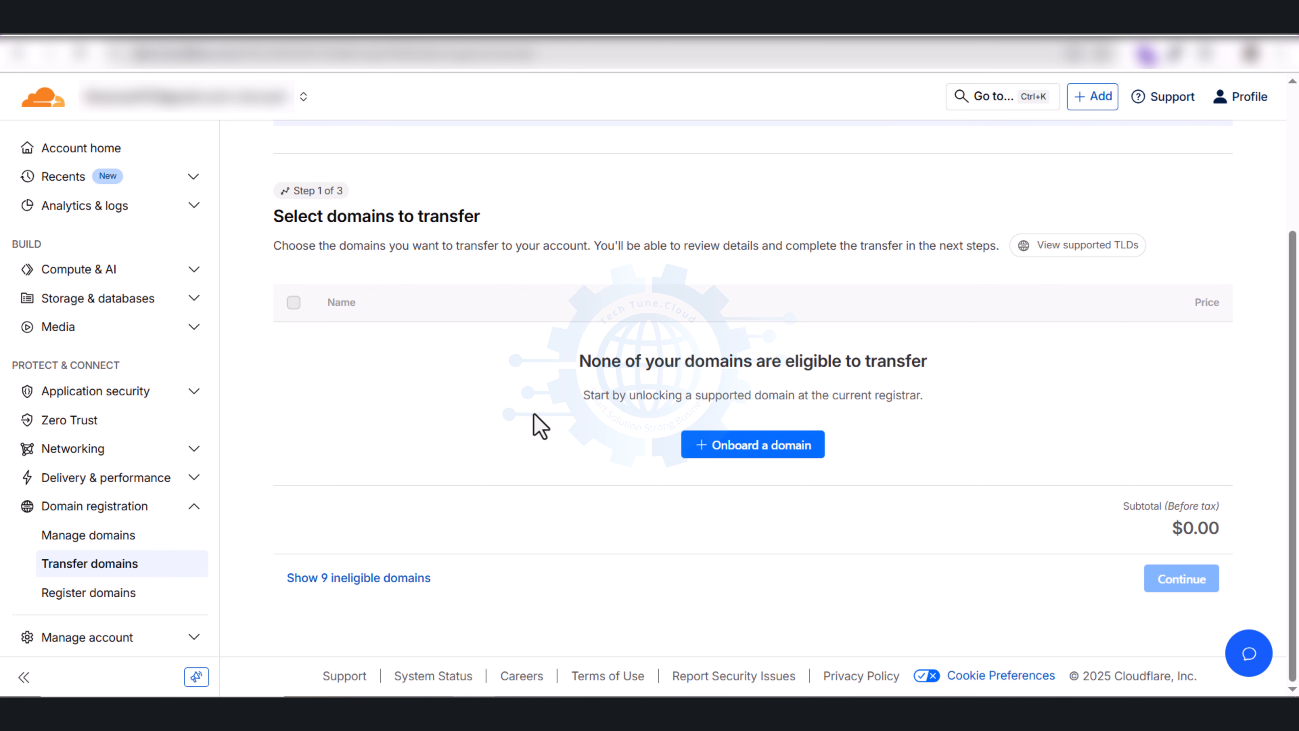
scroll(522, 485, "up", 3)
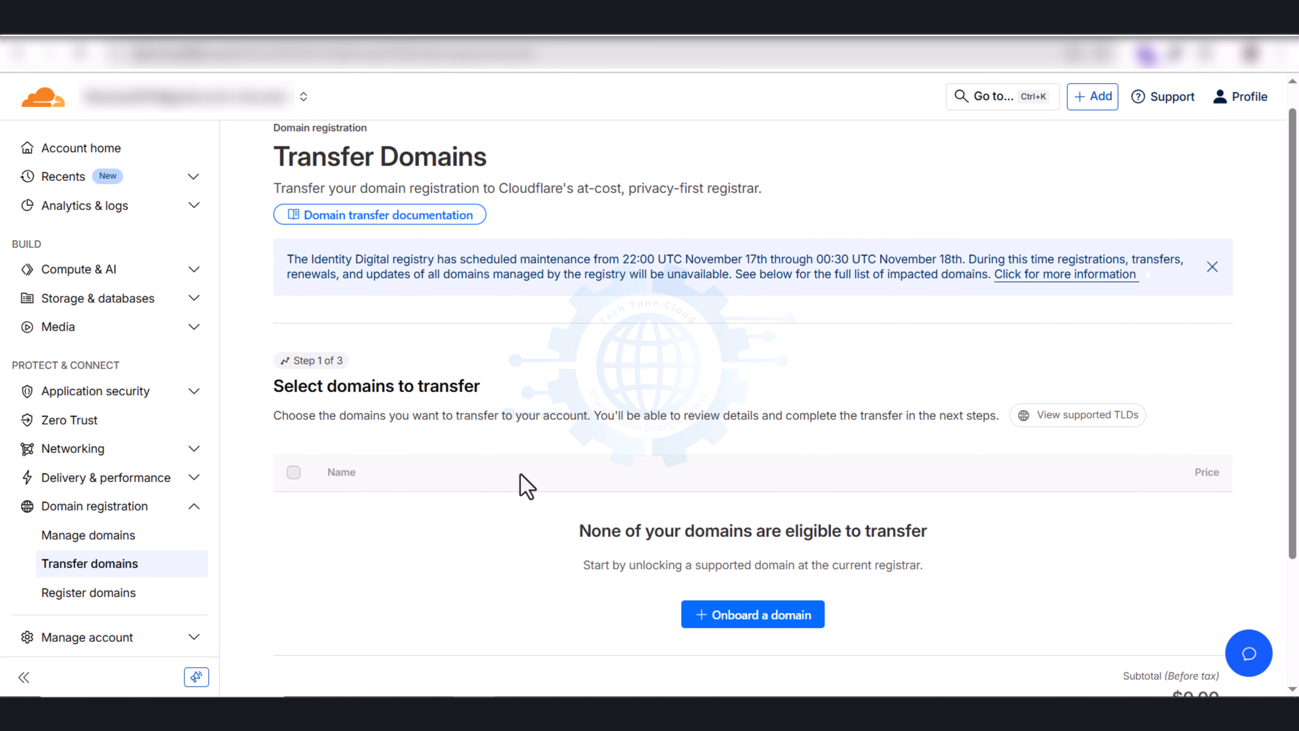
scroll(708, 429, "down", 3)
- Onboard the existing domain techtune.cloud on the Free plan, keeping the quick scan for DNS records
left_click(752, 446)
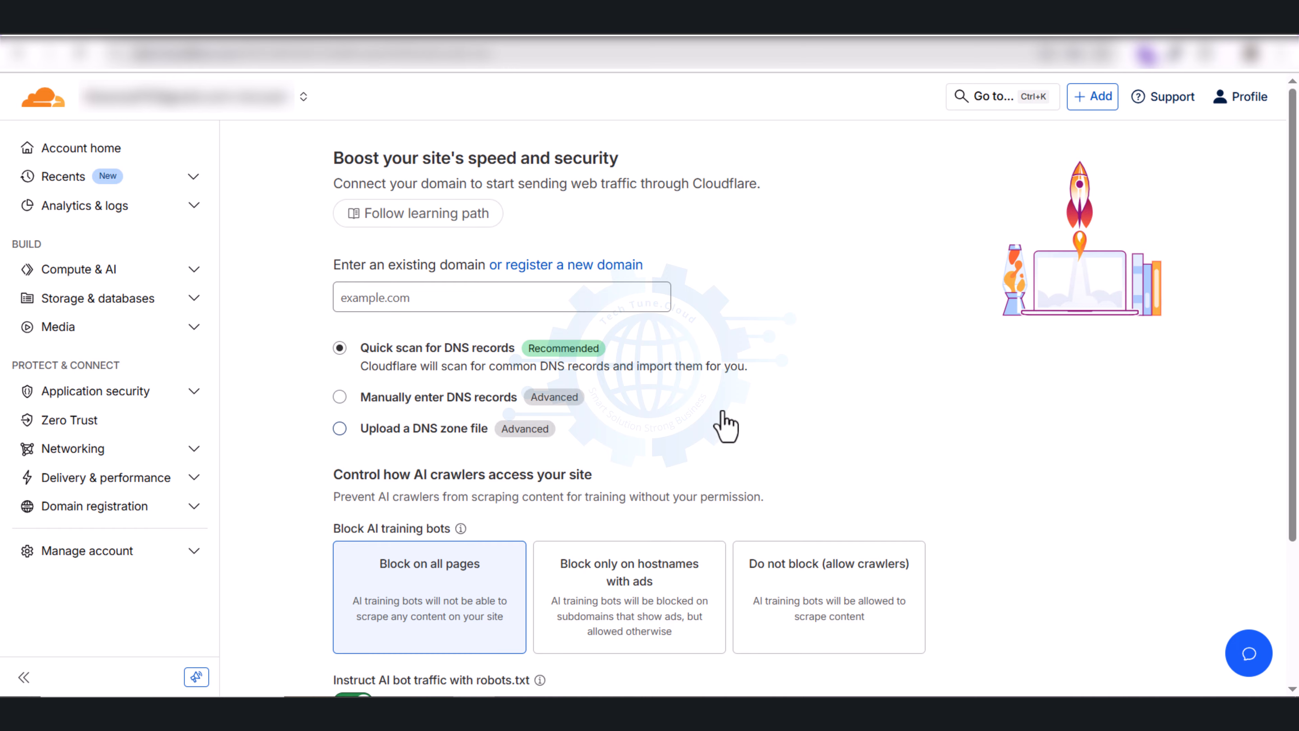
left_click(506, 297)
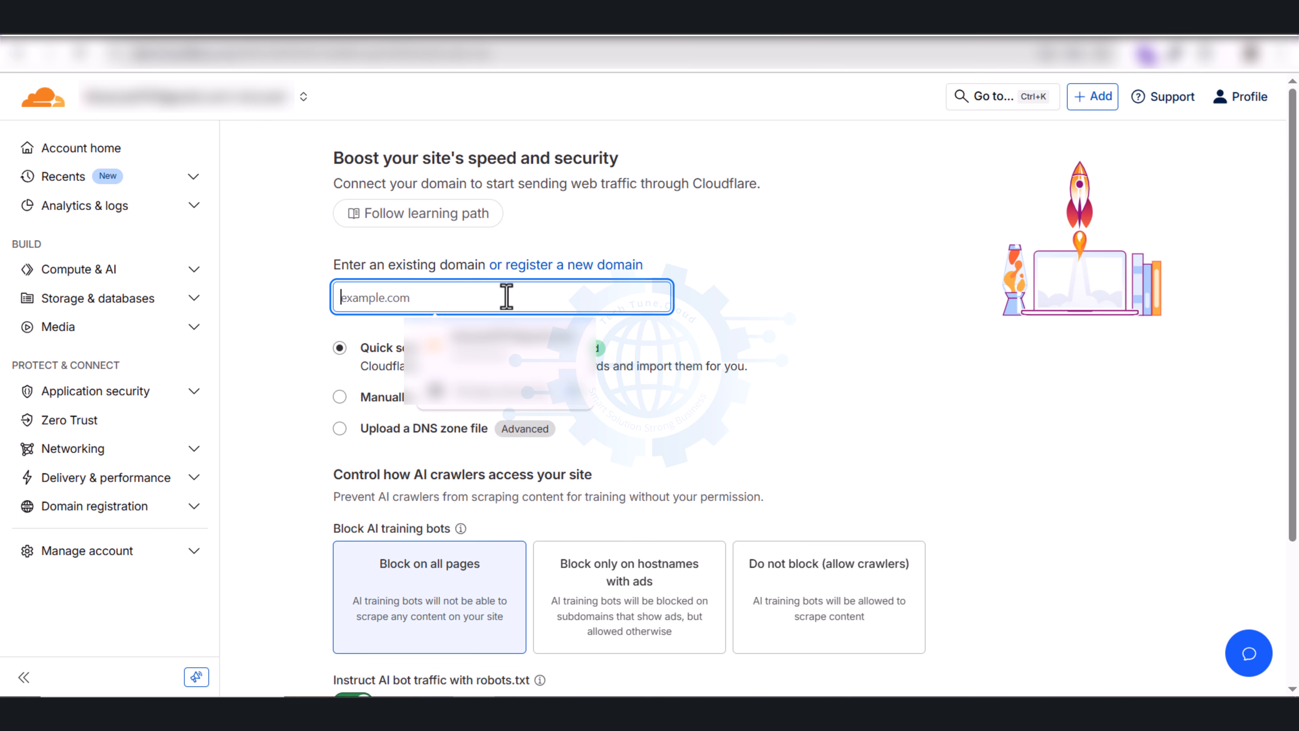
type("techtune")
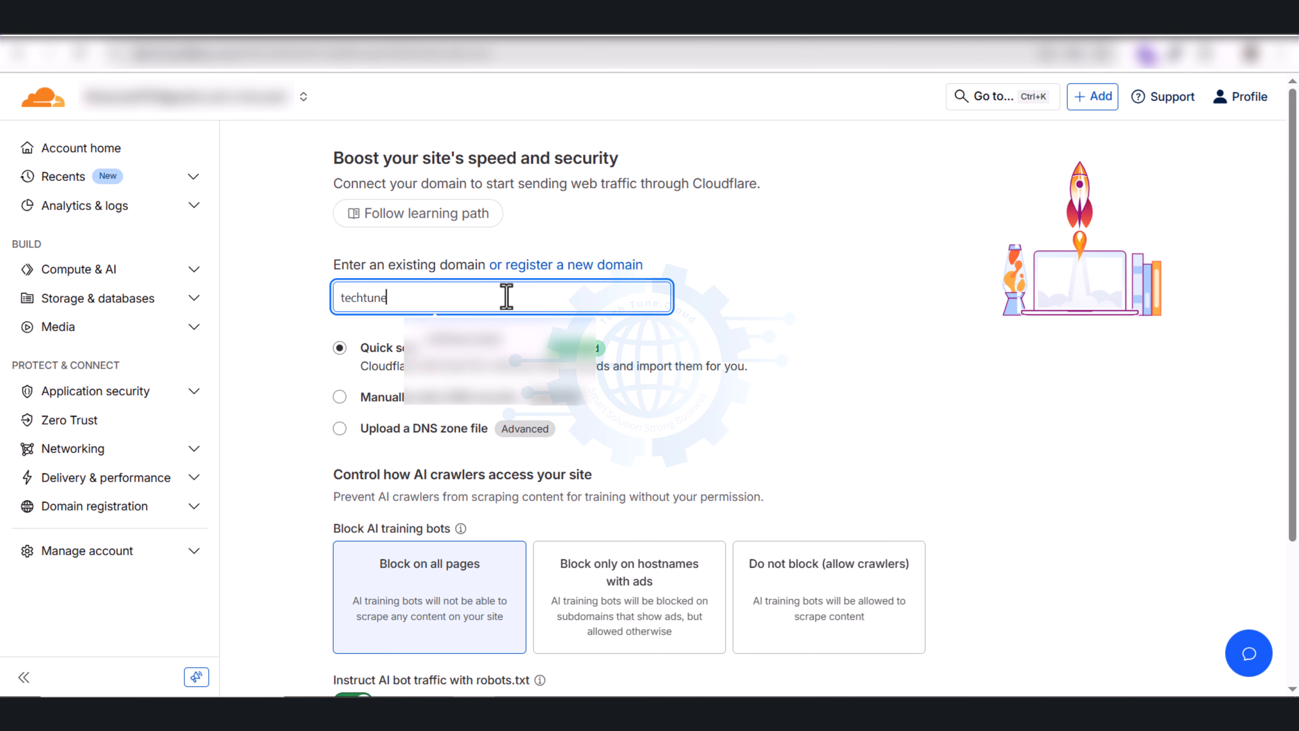
type(".cloud")
scroll(506, 292, "down", 4)
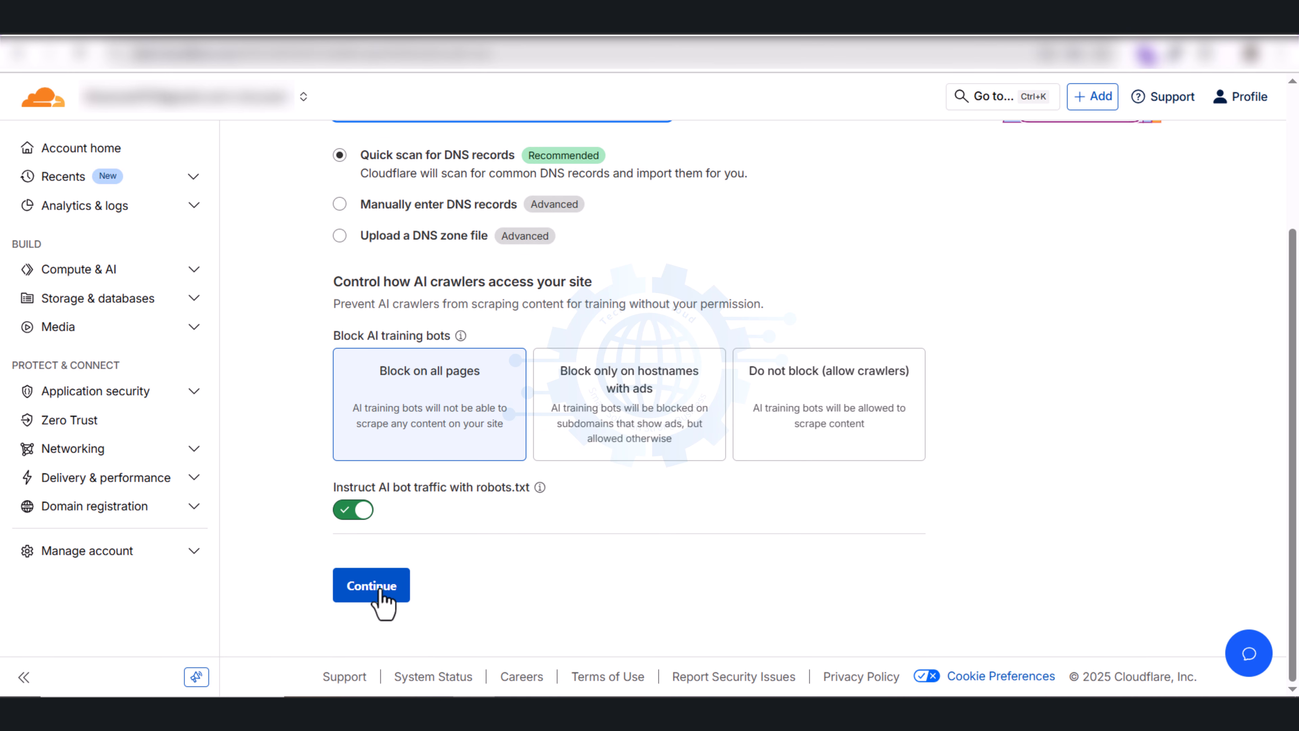
left_click(379, 587)
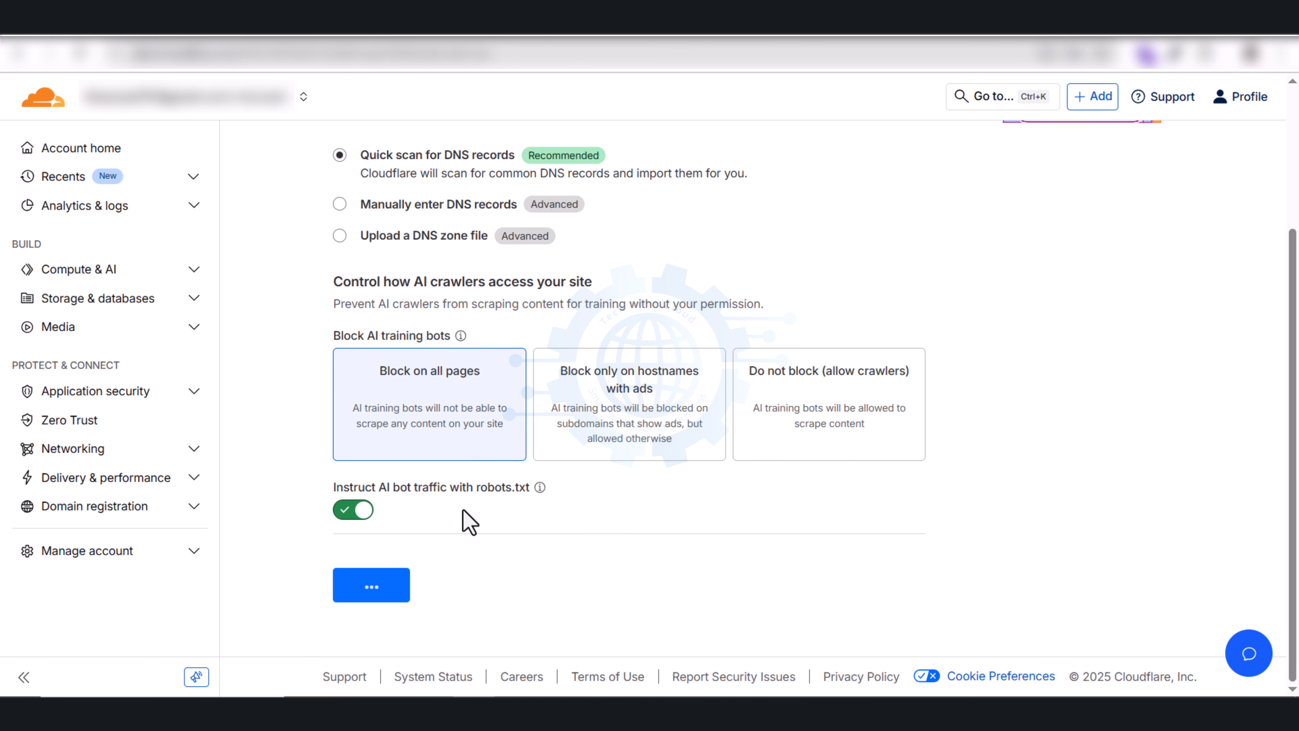
left_click(350, 482)
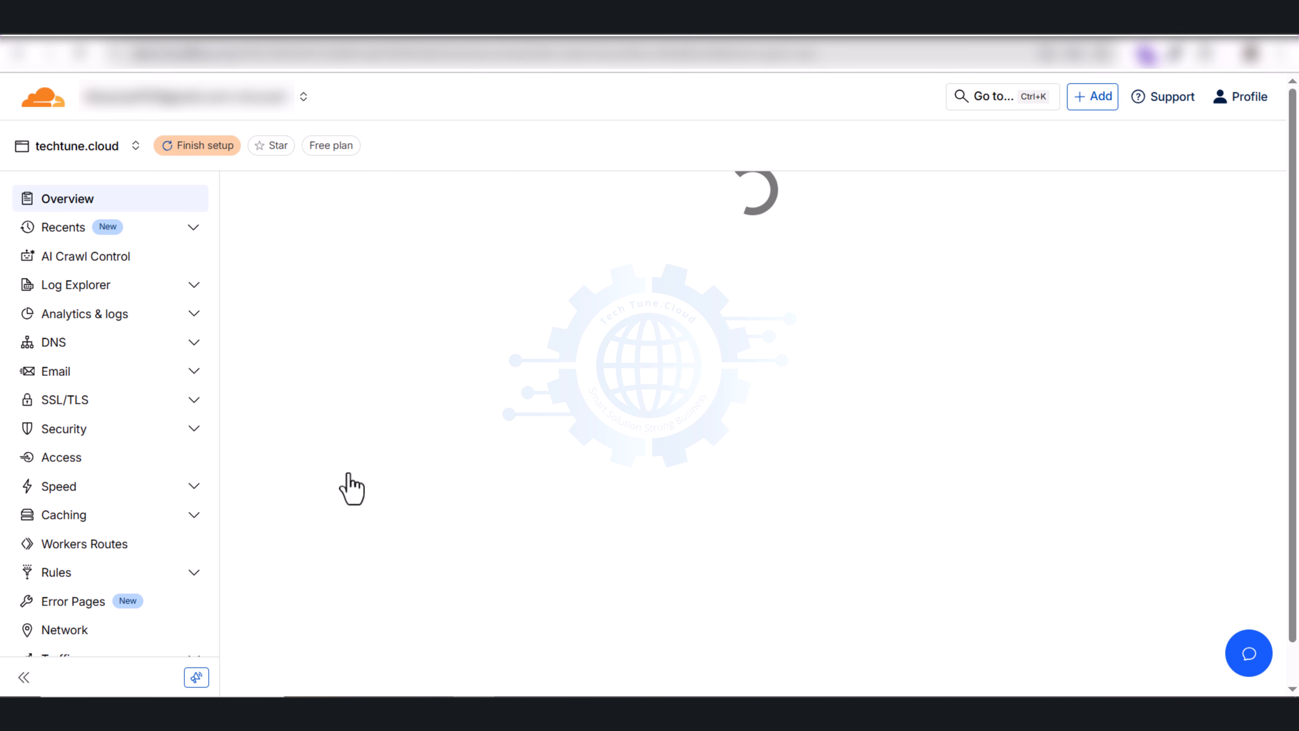
- Copy the assigned Cloudflare nameserver desiree.ns.cloudflare.com from the domain's setup instructions
scroll(348, 476, "down", 4)
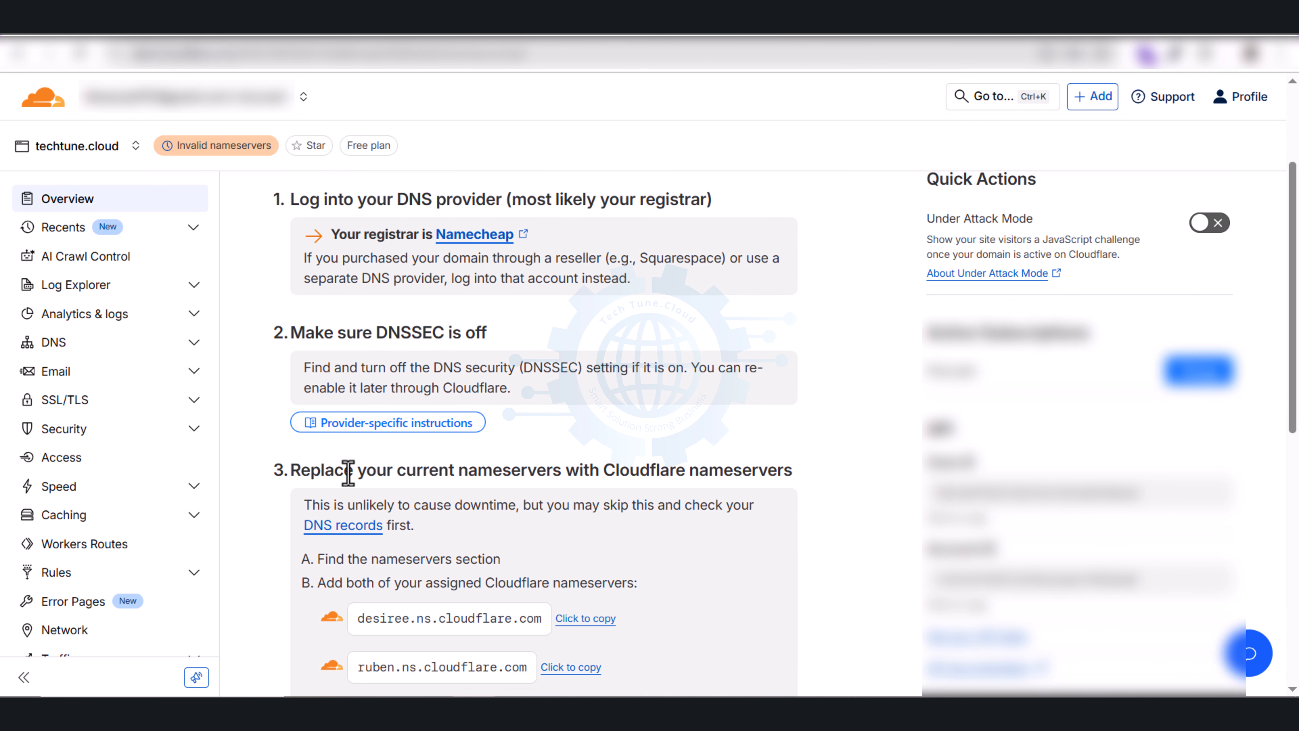
scroll(401, 452, "down", 2)
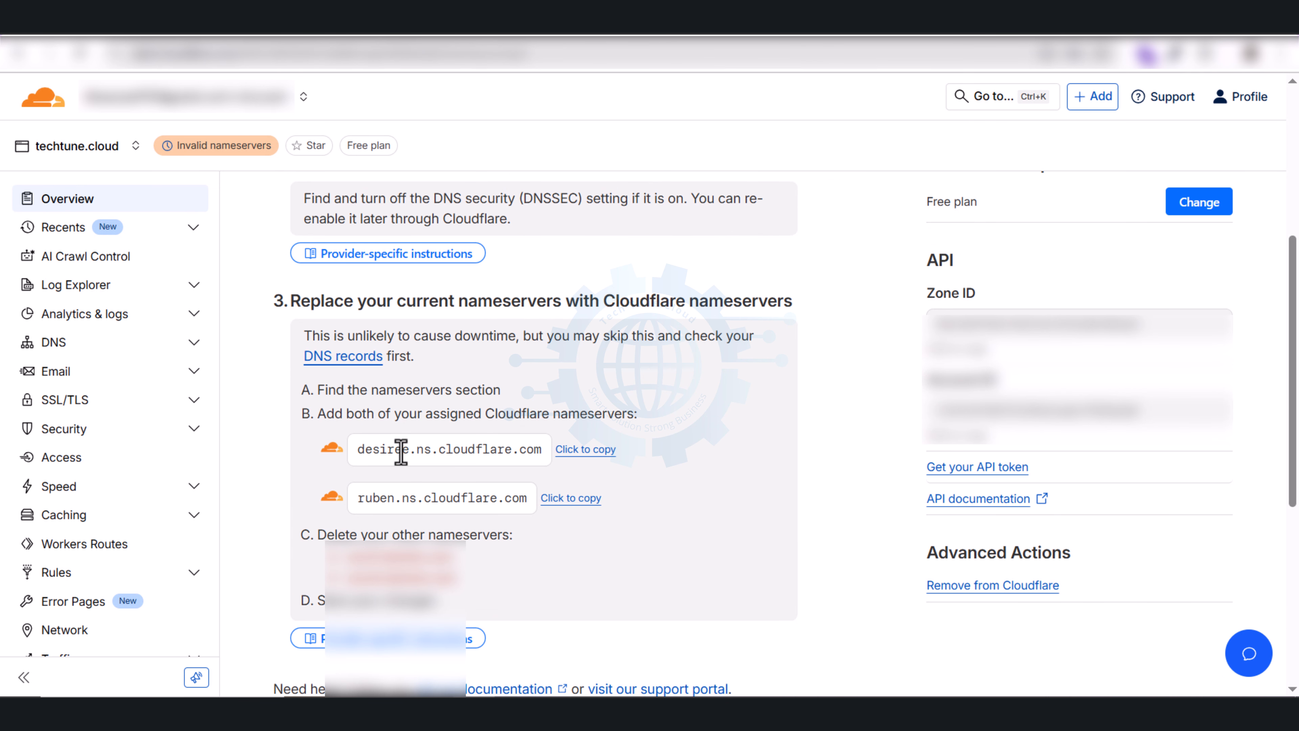
left_click(586, 449)
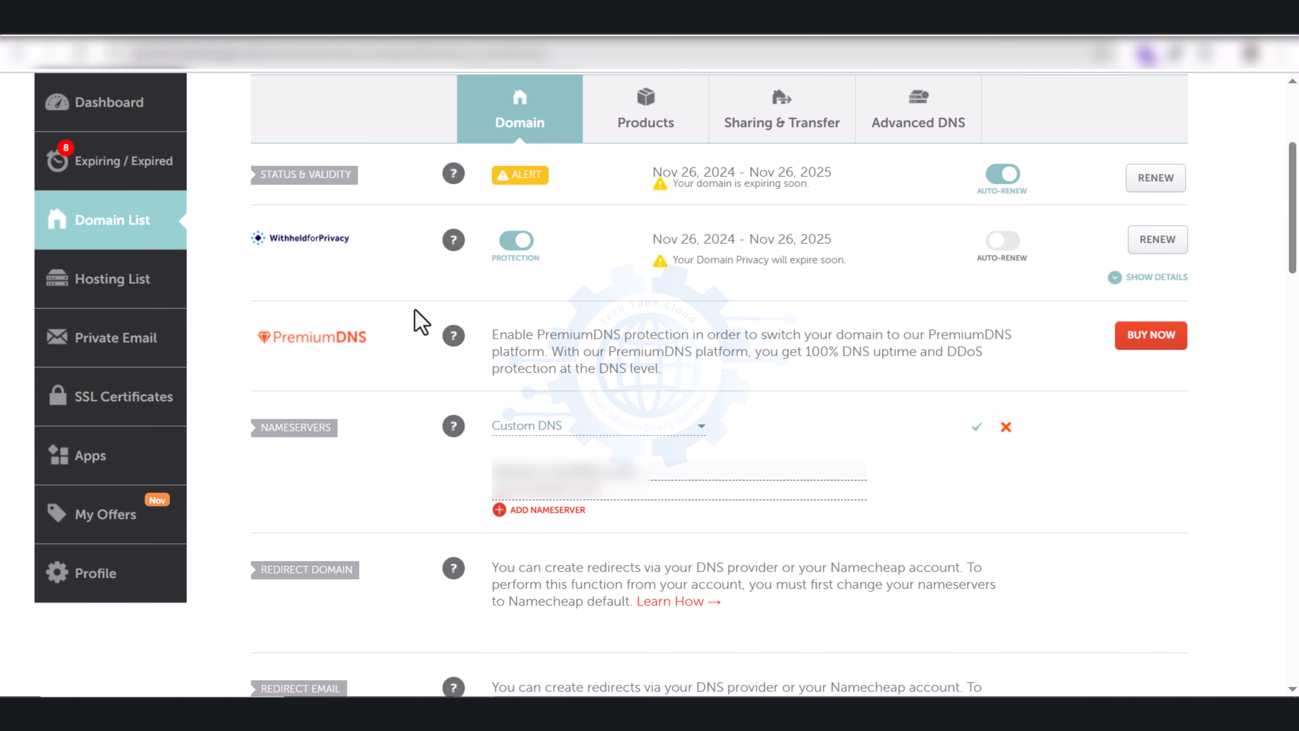
- Replace the domain's Custom DNS nameservers in Namecheap with desiree.ns.cloudflare.com and ruben.ns.cloudflare.com, and save them
triple_click(638, 474)
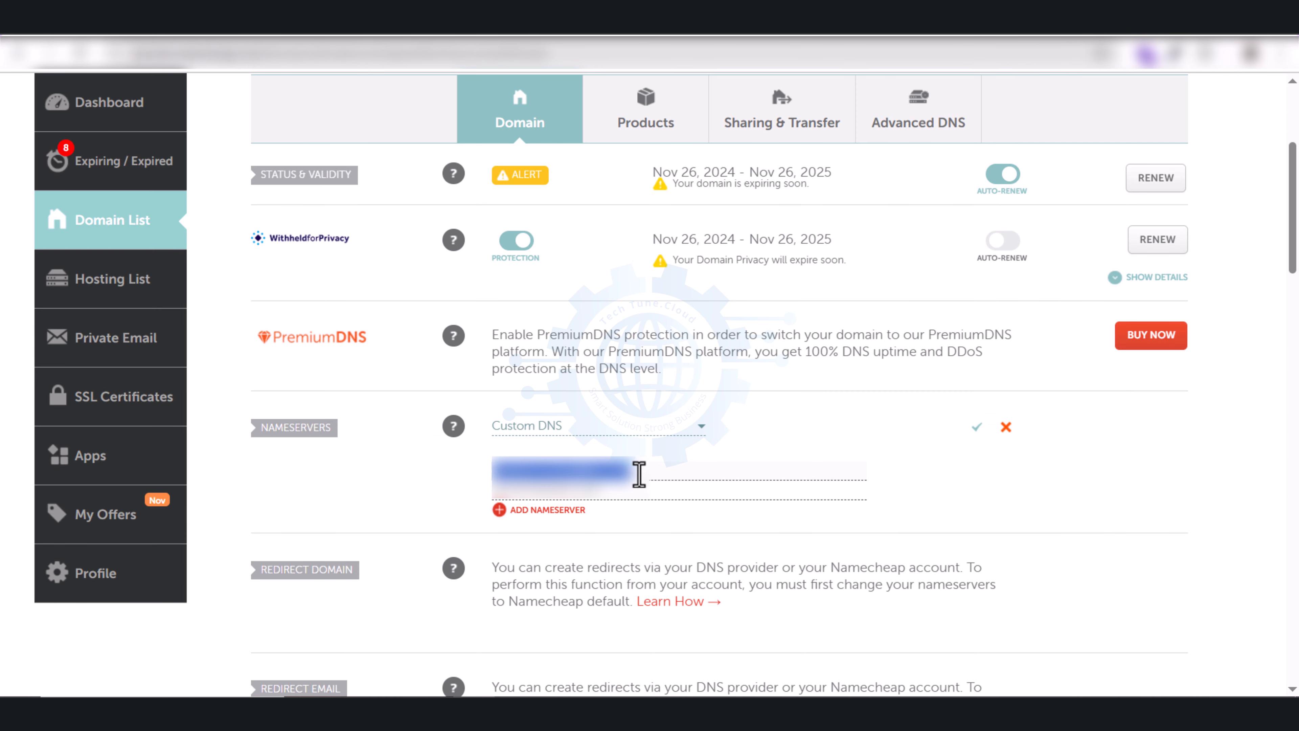
key("ctrl+v")
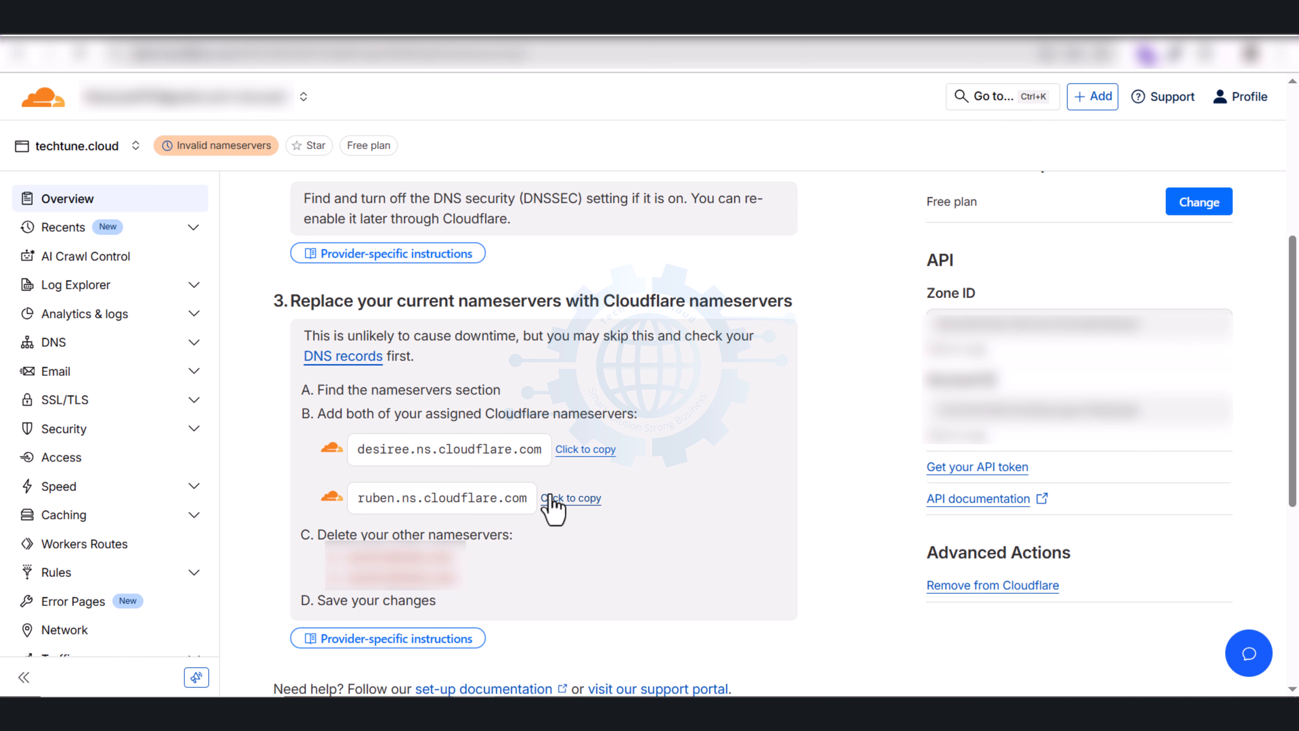
left_click(550, 505)
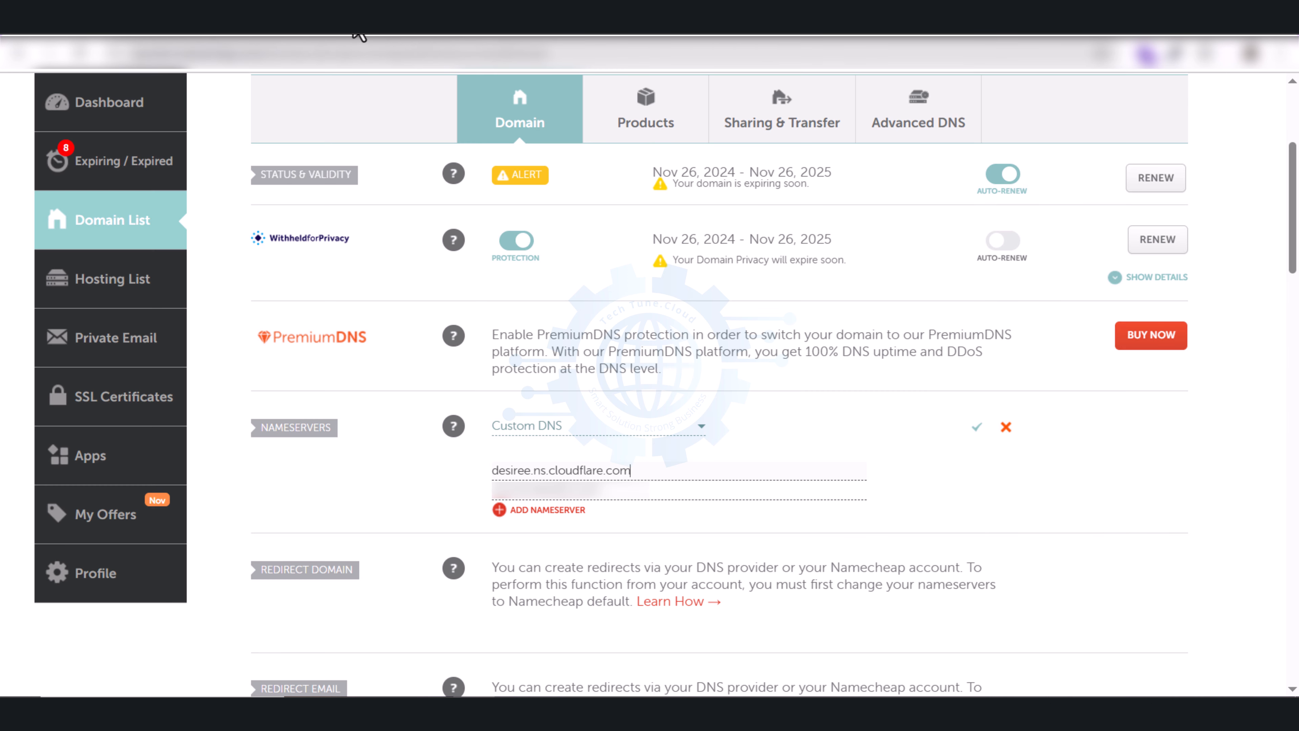
left_click(358, 38)
left_click_drag(609, 490, 492, 490)
key("ctrl+v")
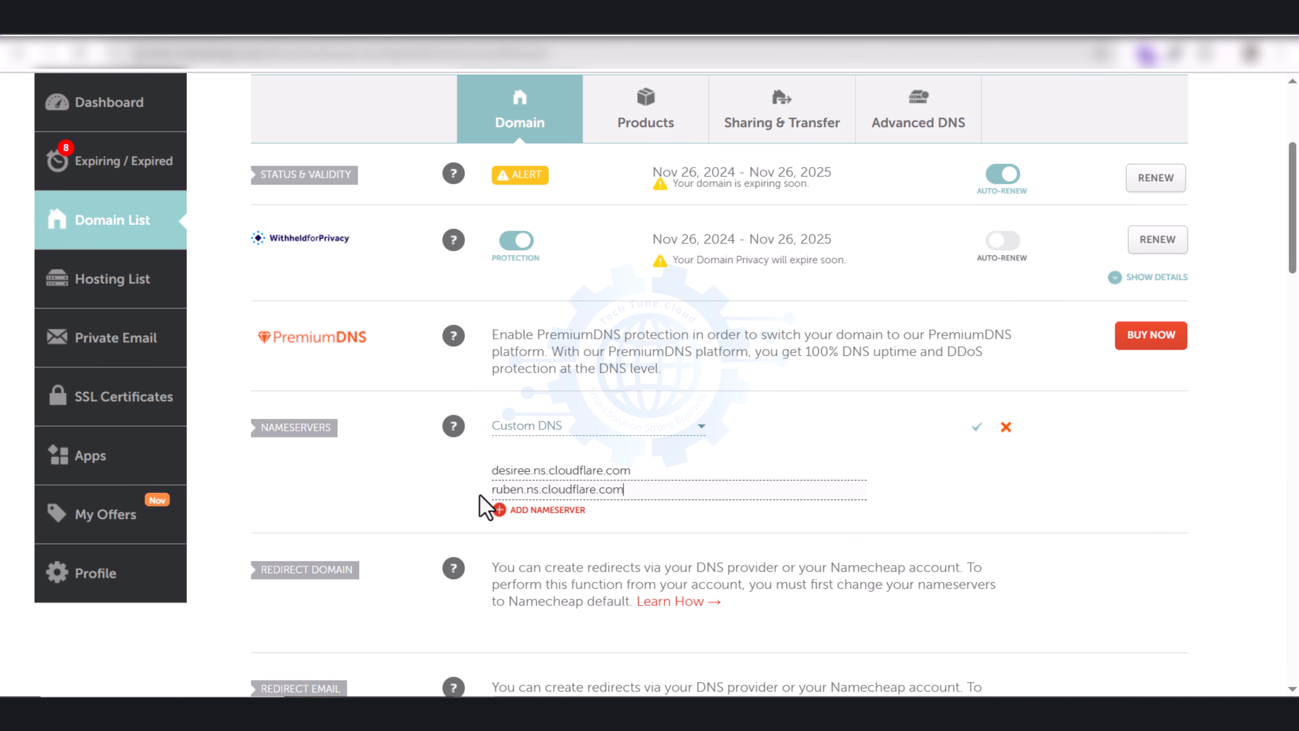
left_click(977, 427)
- Return to Cloudflare, request an immediate nameserver check for techtune.cloud, and reload the domain's overview
left_click(532, 41)
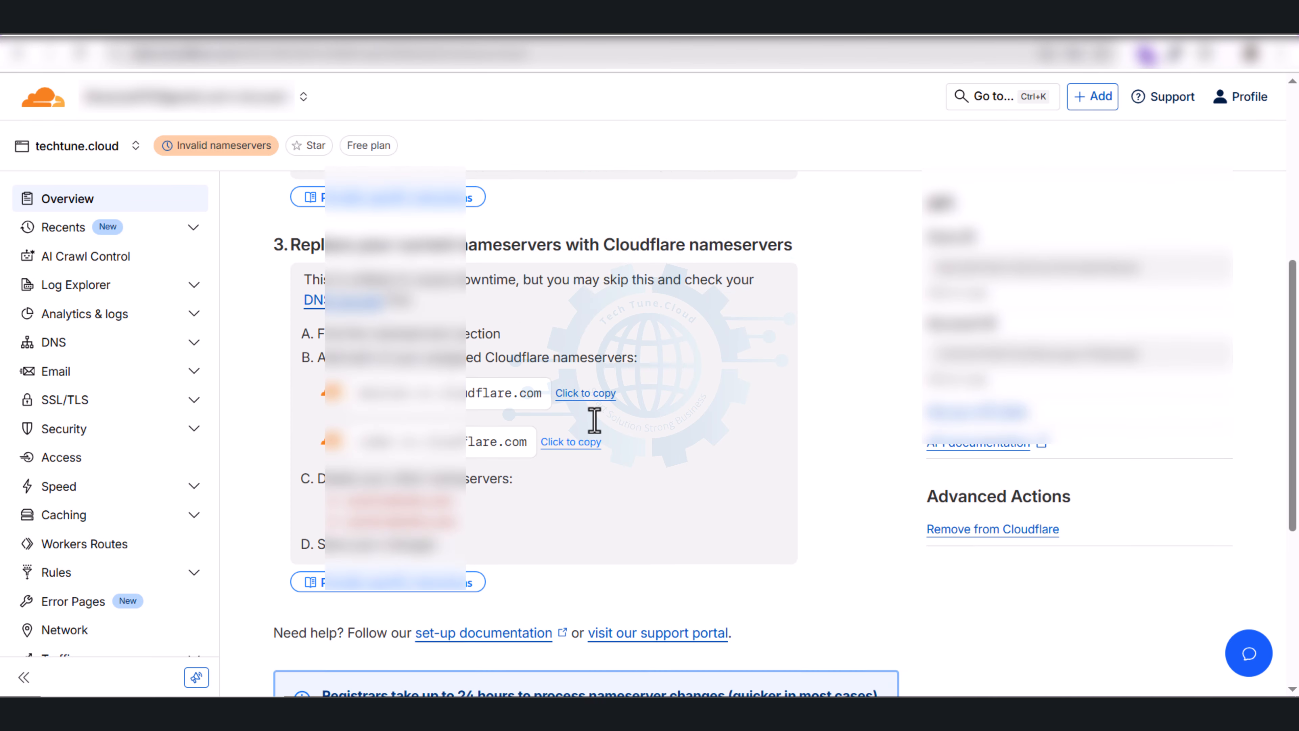
scroll(595, 419, "down", 7)
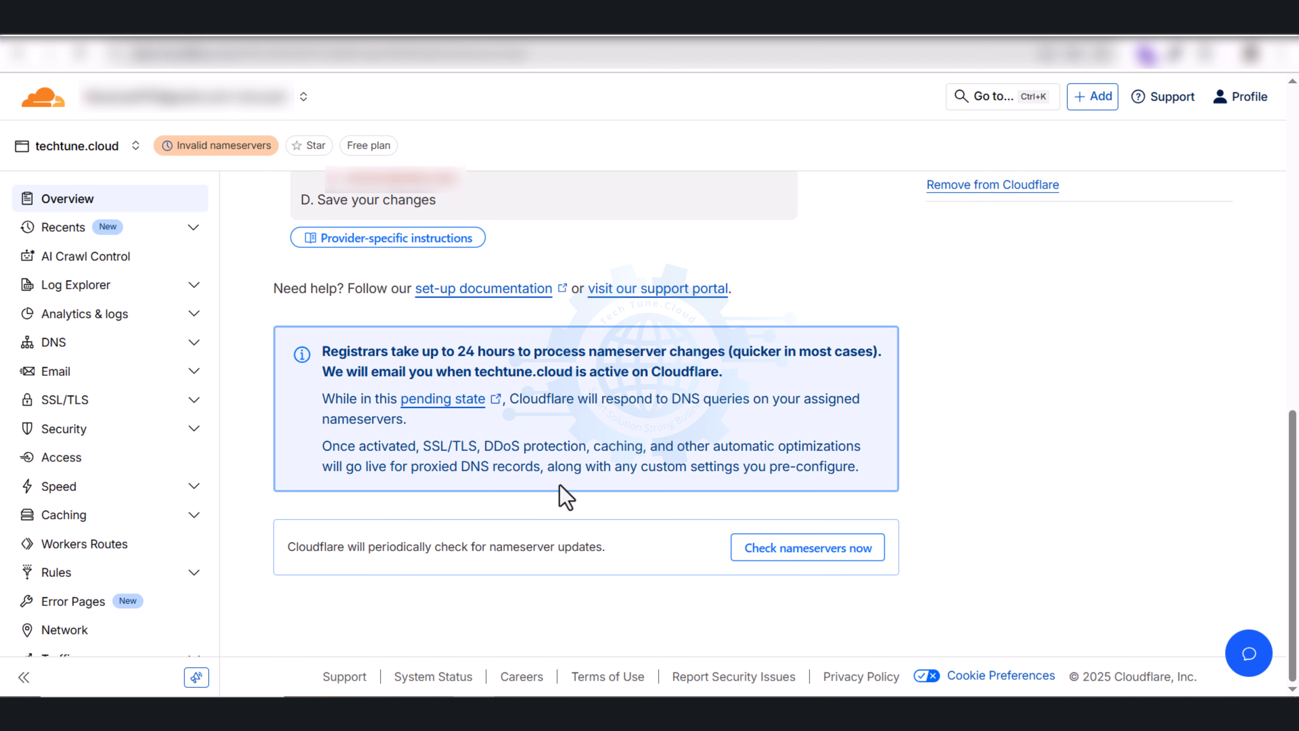
left_click(841, 560)
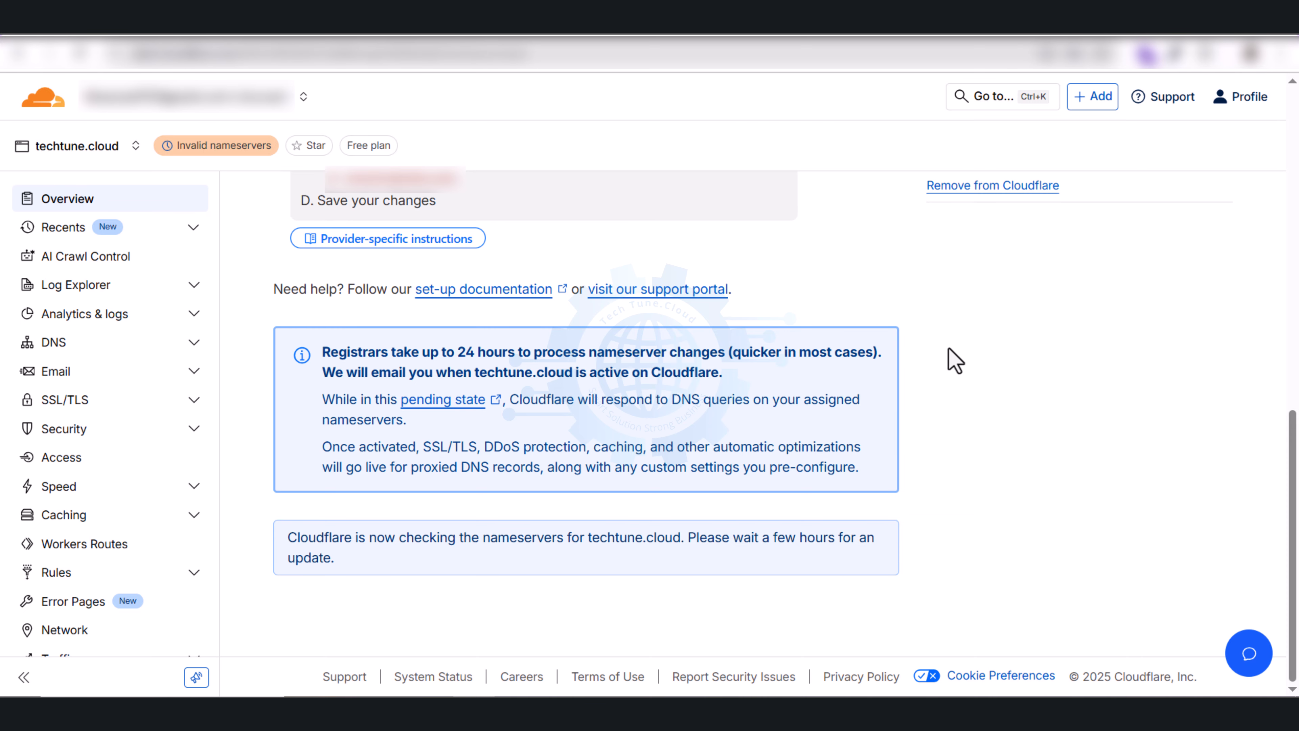
left_click(80, 54)
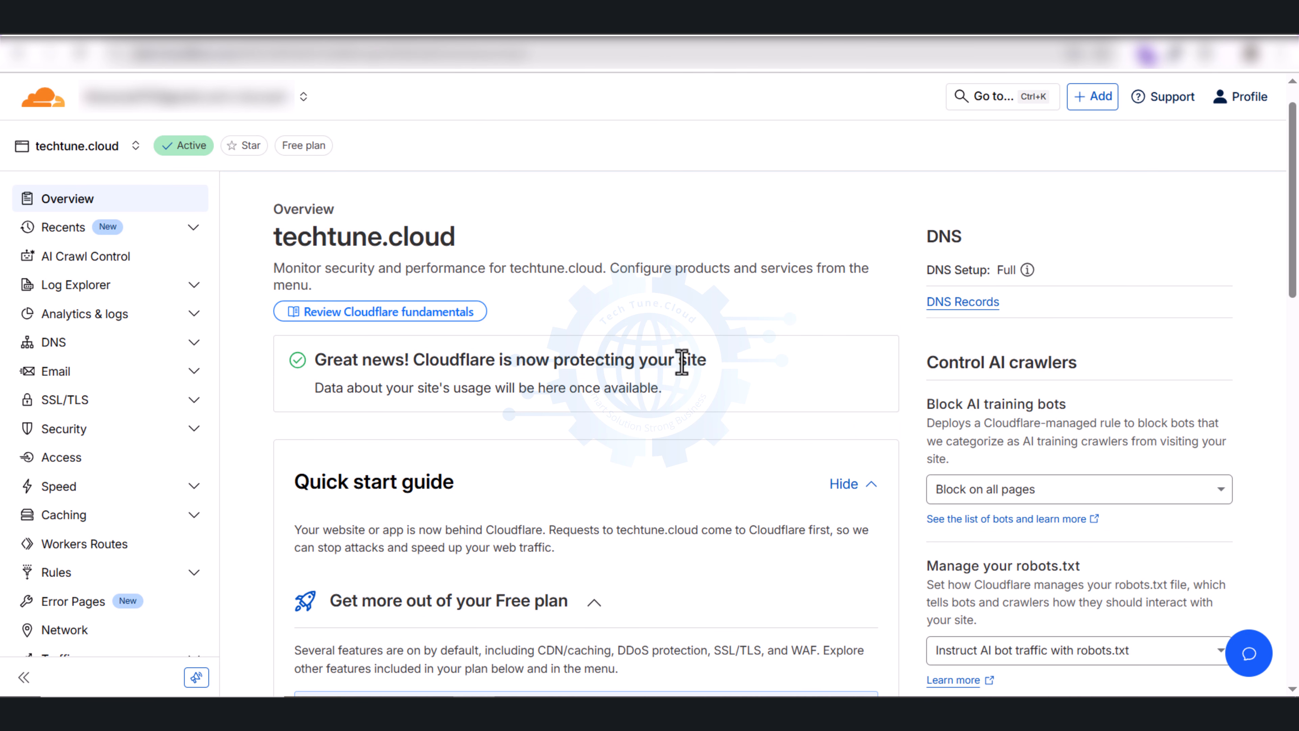
- Start the transfer of techtune.cloud to Cloudflare from the domain registration section of its overview
scroll(684, 372, "down", 10)
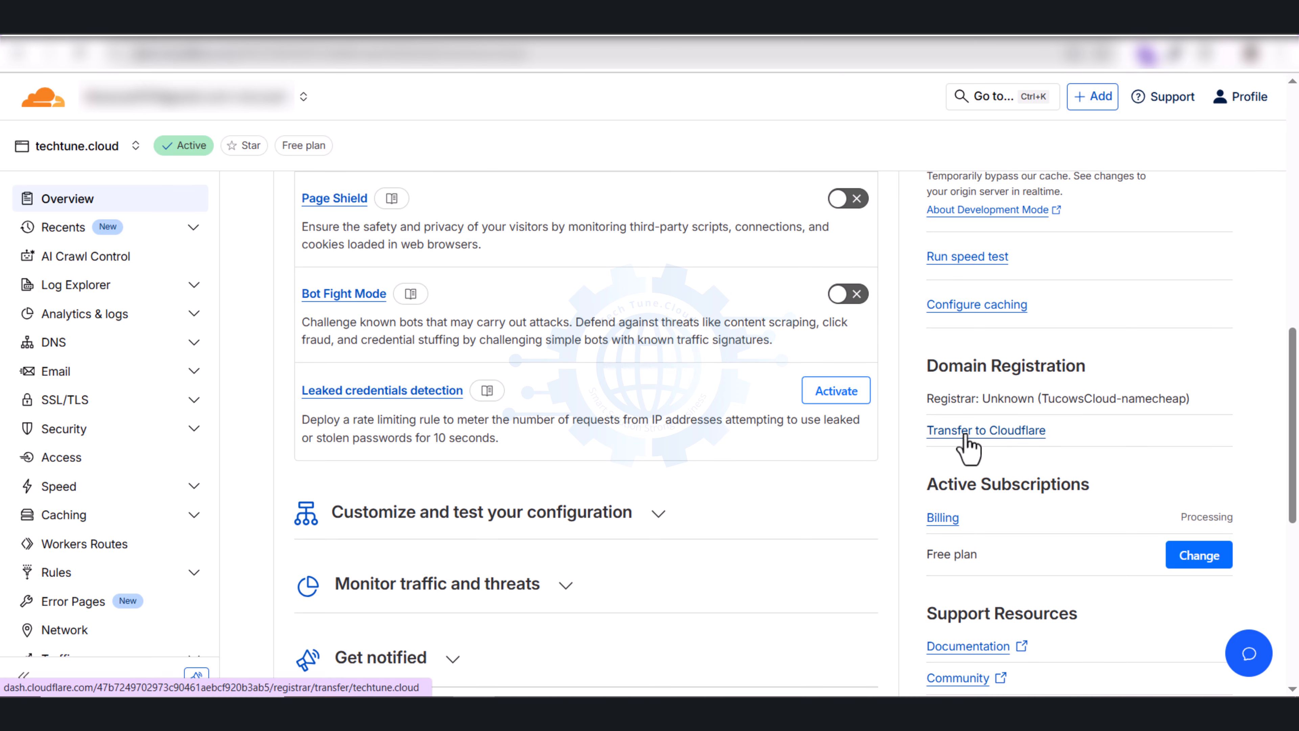
left_click_drag(1045, 431, 926, 441)
left_click(934, 434)
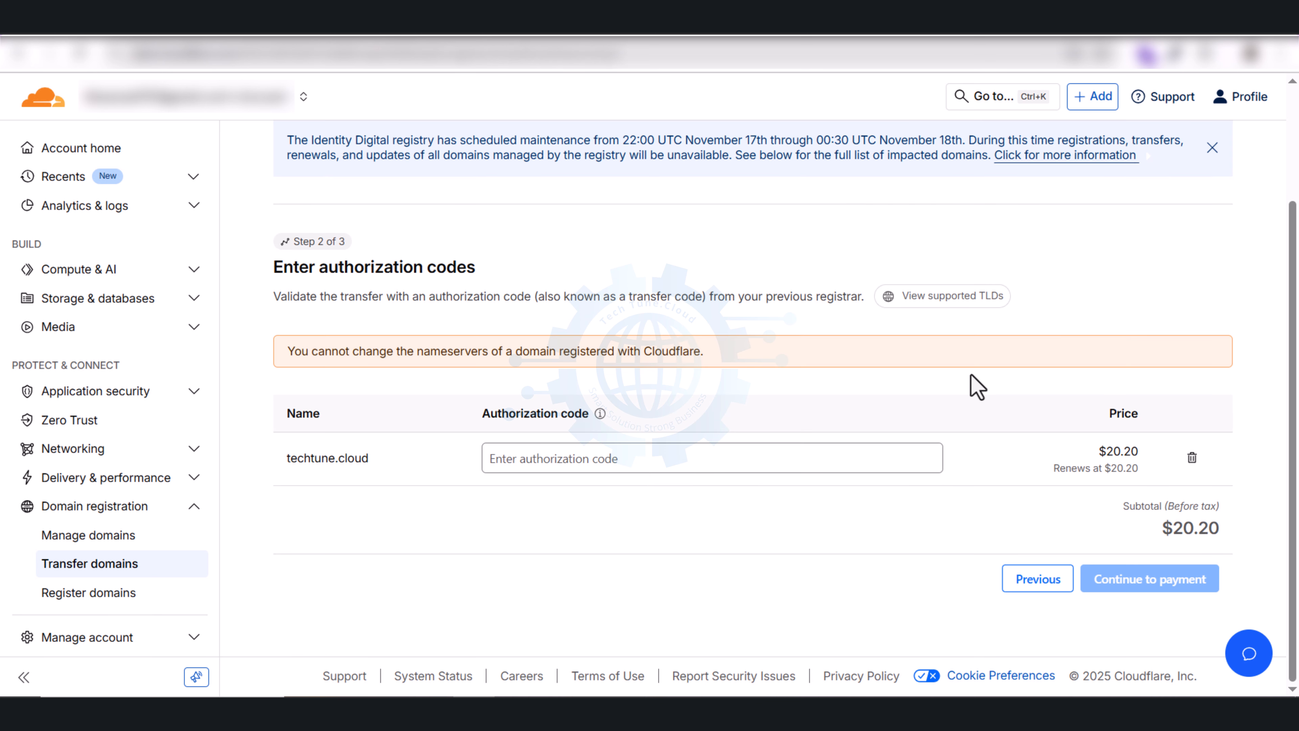
- Fill in the authorization code obtained from Namecheap for techtune.cloud
scroll(971, 374, "up", 1)
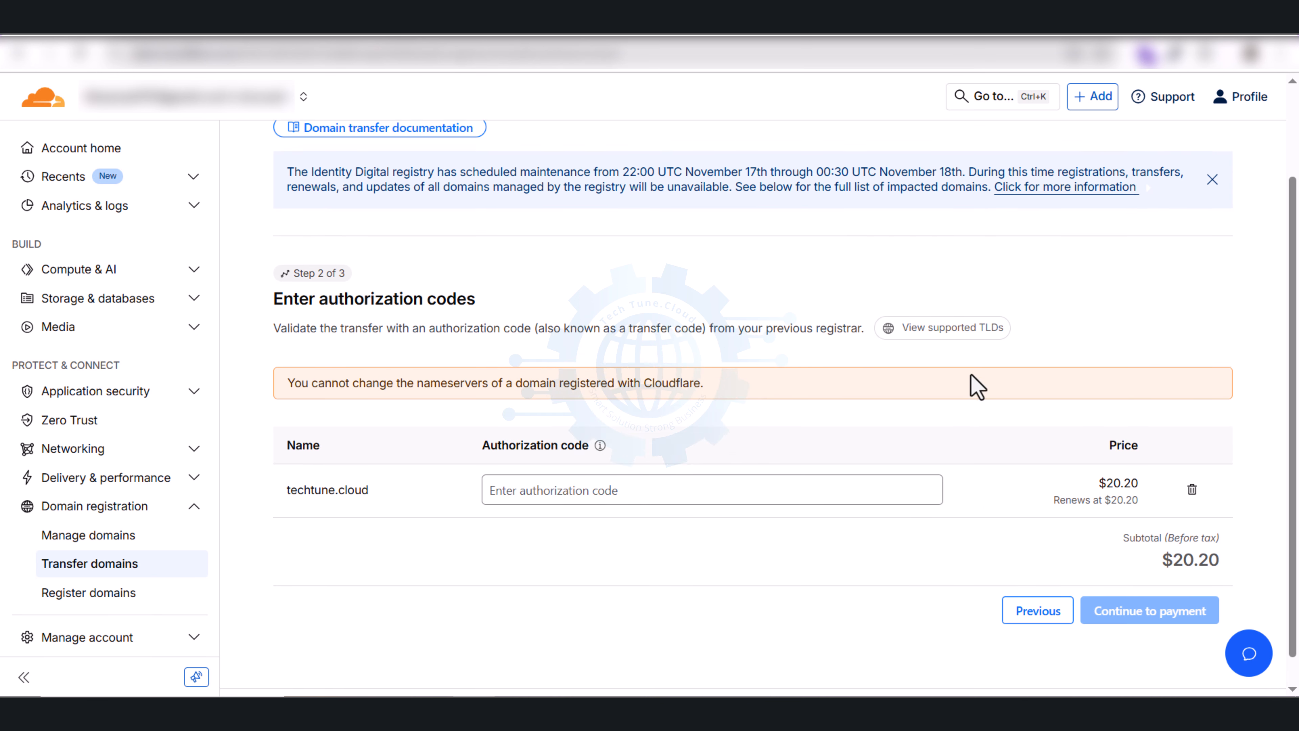
scroll(370, 410, "down", 1)
left_click_drag(287, 412, 322, 415)
left_click_drag(481, 420, 616, 419)
left_click_drag(1100, 415, 1137, 415)
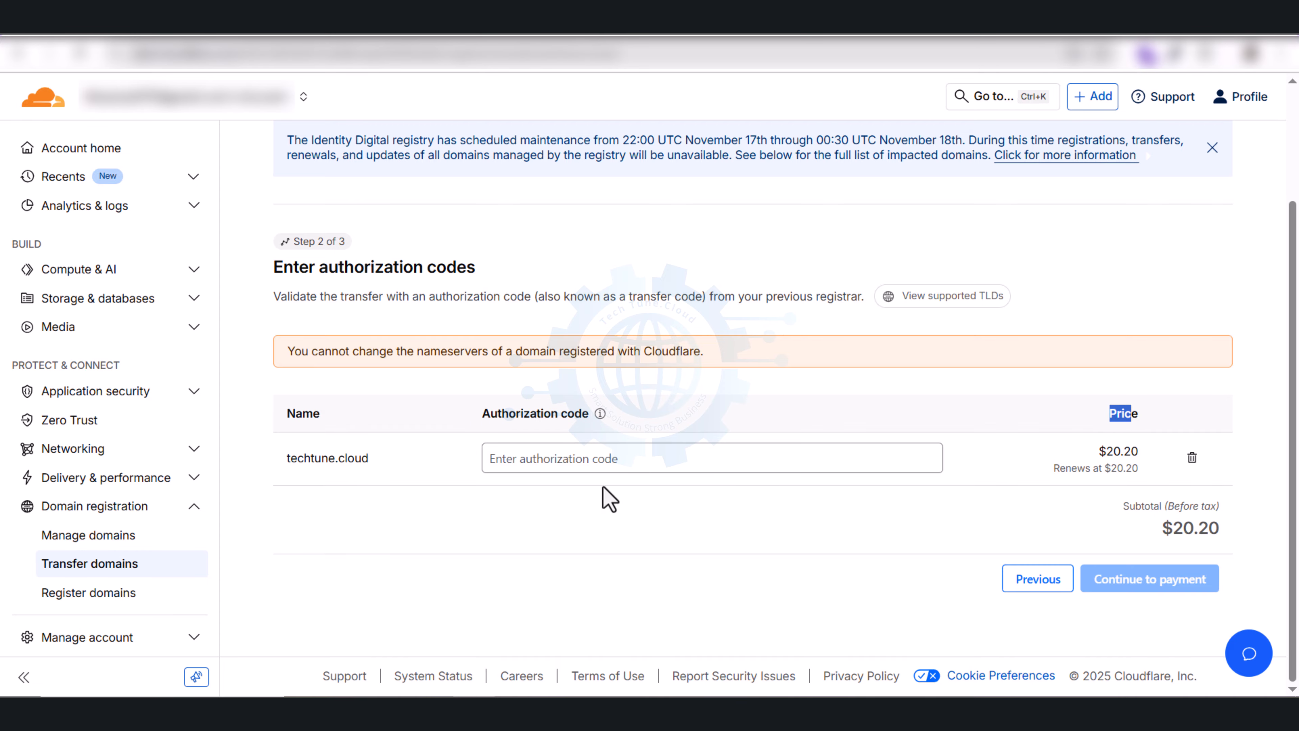
left_click(370, 528)
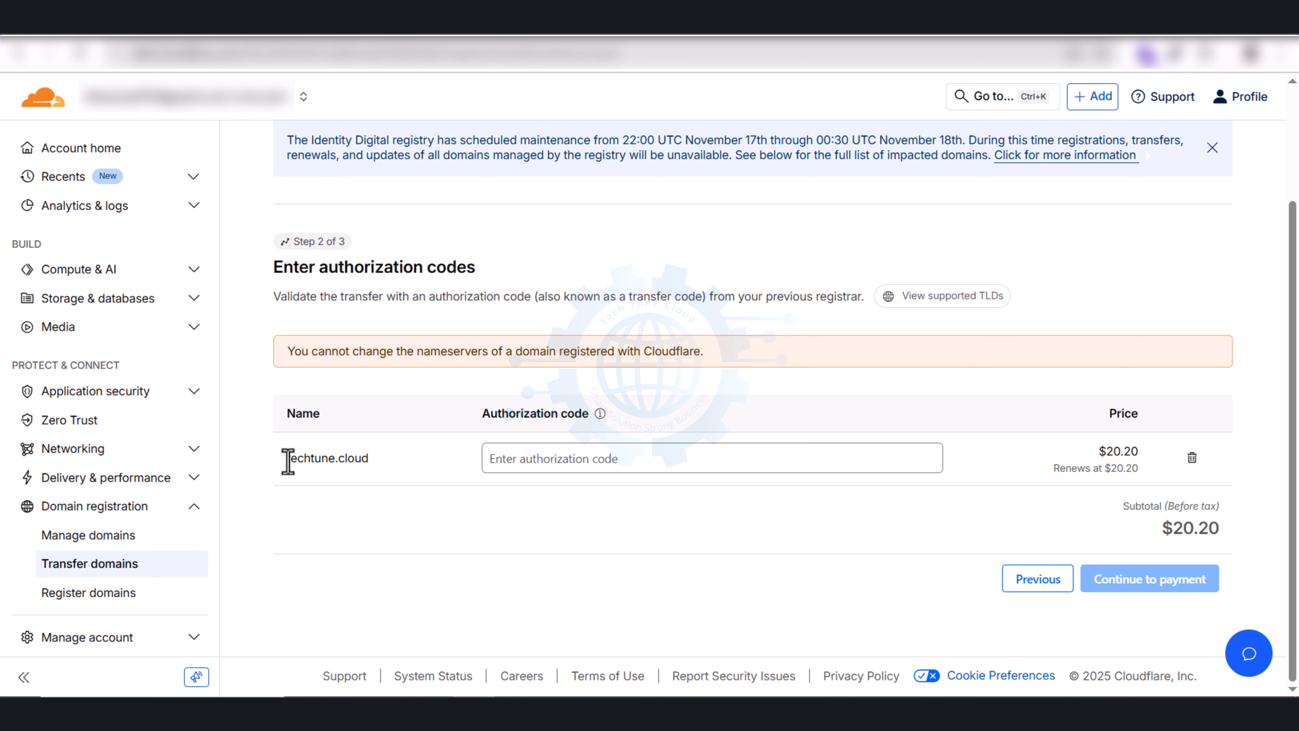
left_click_drag(287, 462, 381, 471)
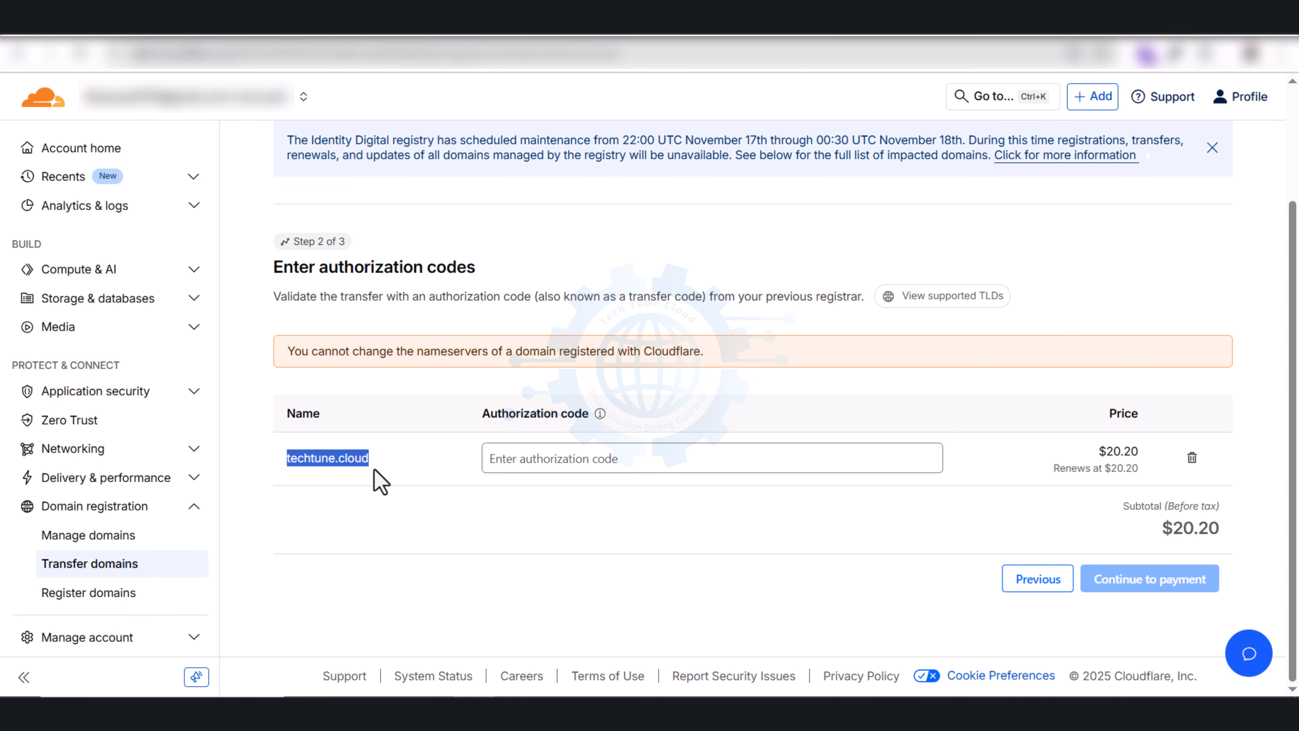
left_click(588, 462)
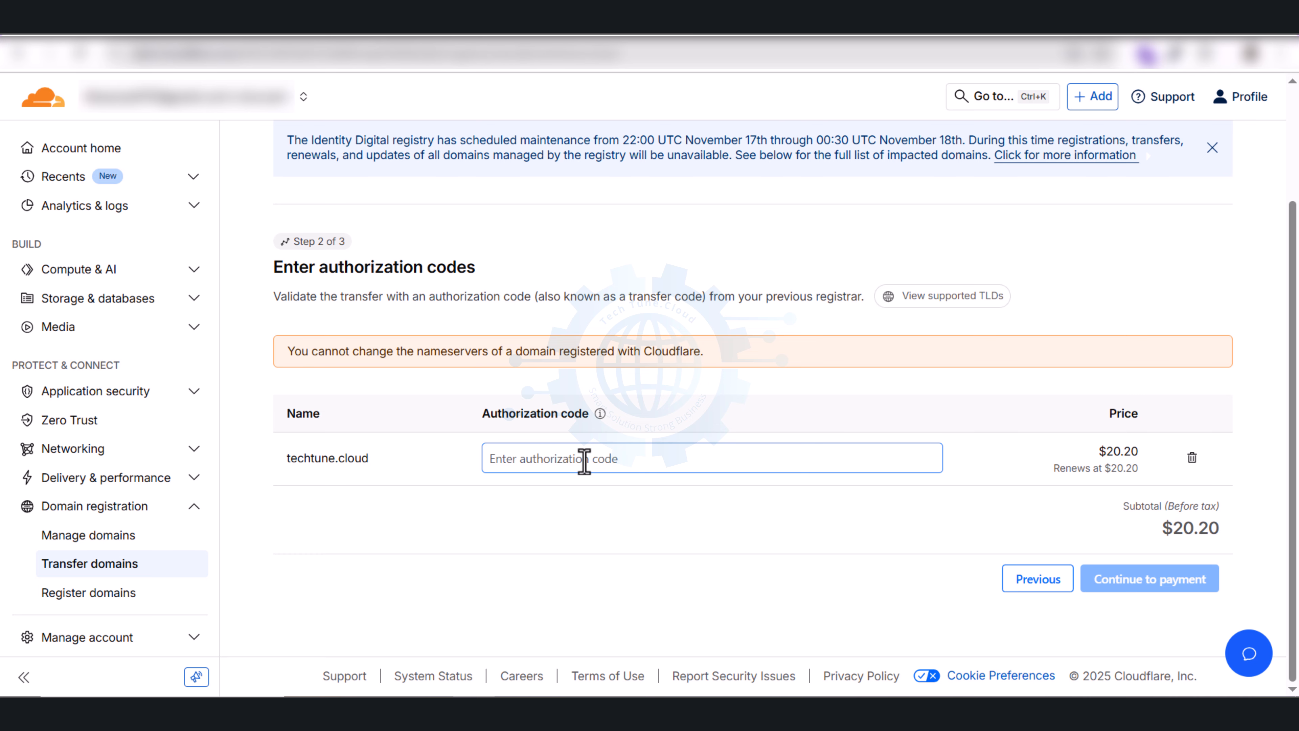
left_click(146, 35)
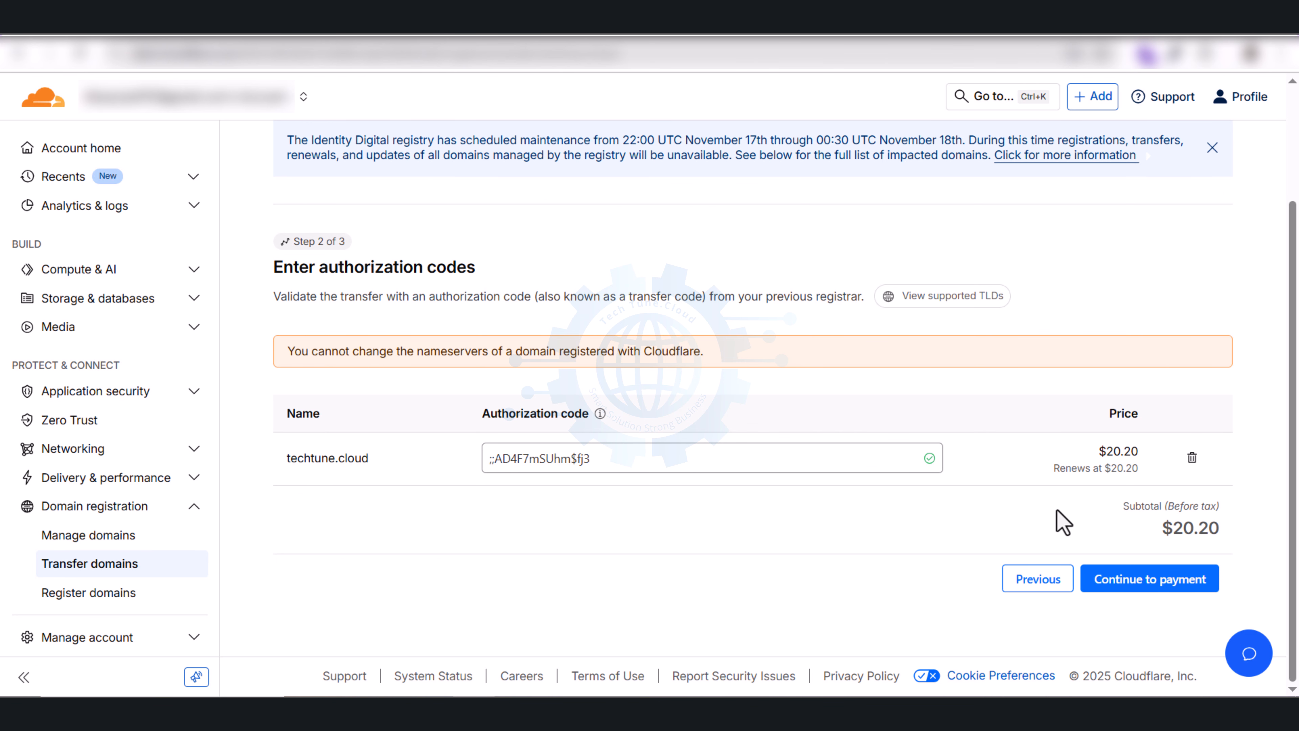
- Compare the Cloudflare transfer and renewal prices with the domain's validity dates in Namecheap
left_click_drag(1107, 415, 1140, 451)
left_click(1097, 504)
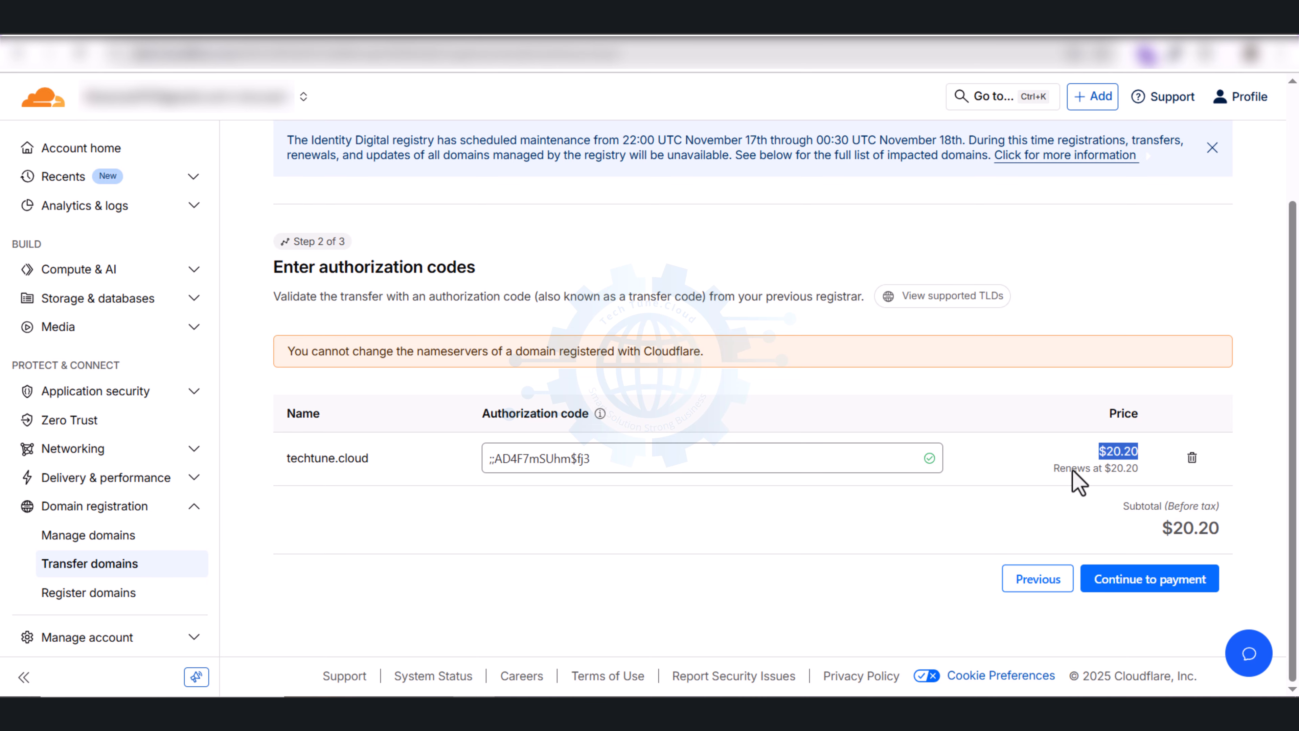
left_click_drag(1055, 468, 1138, 469)
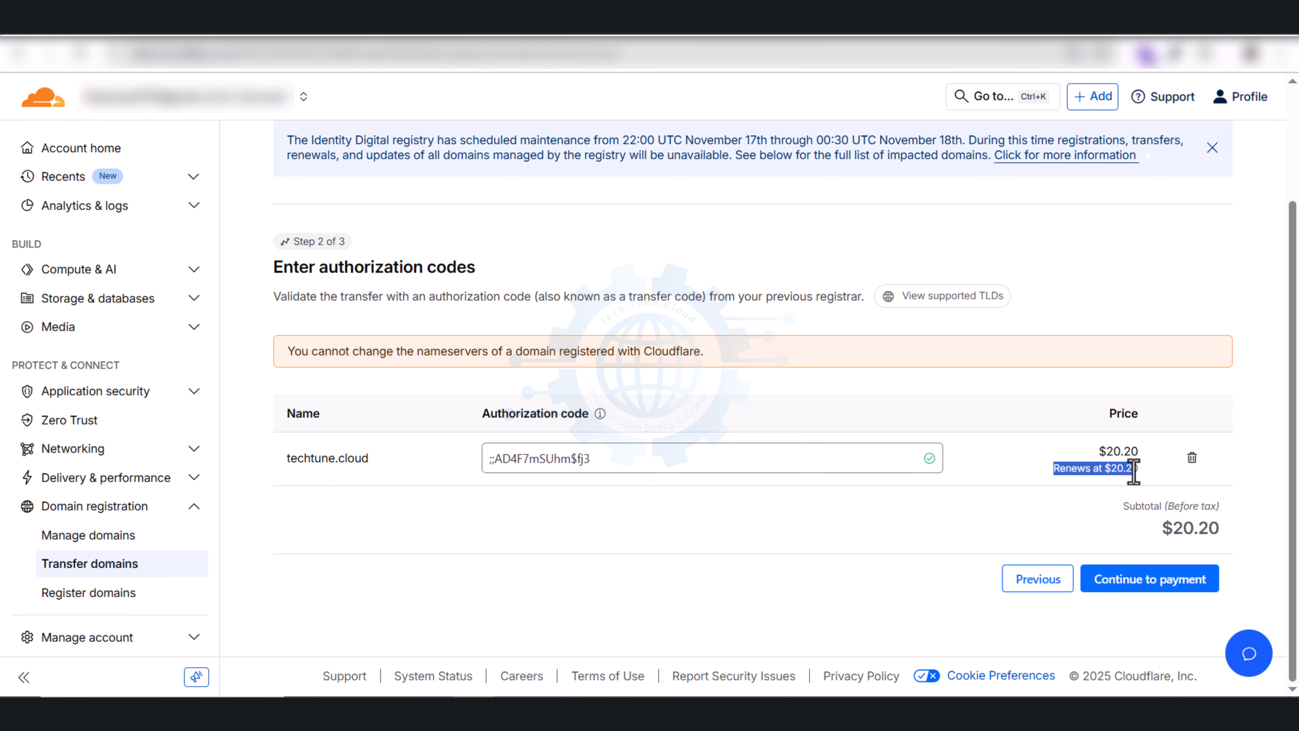
left_click(1077, 497)
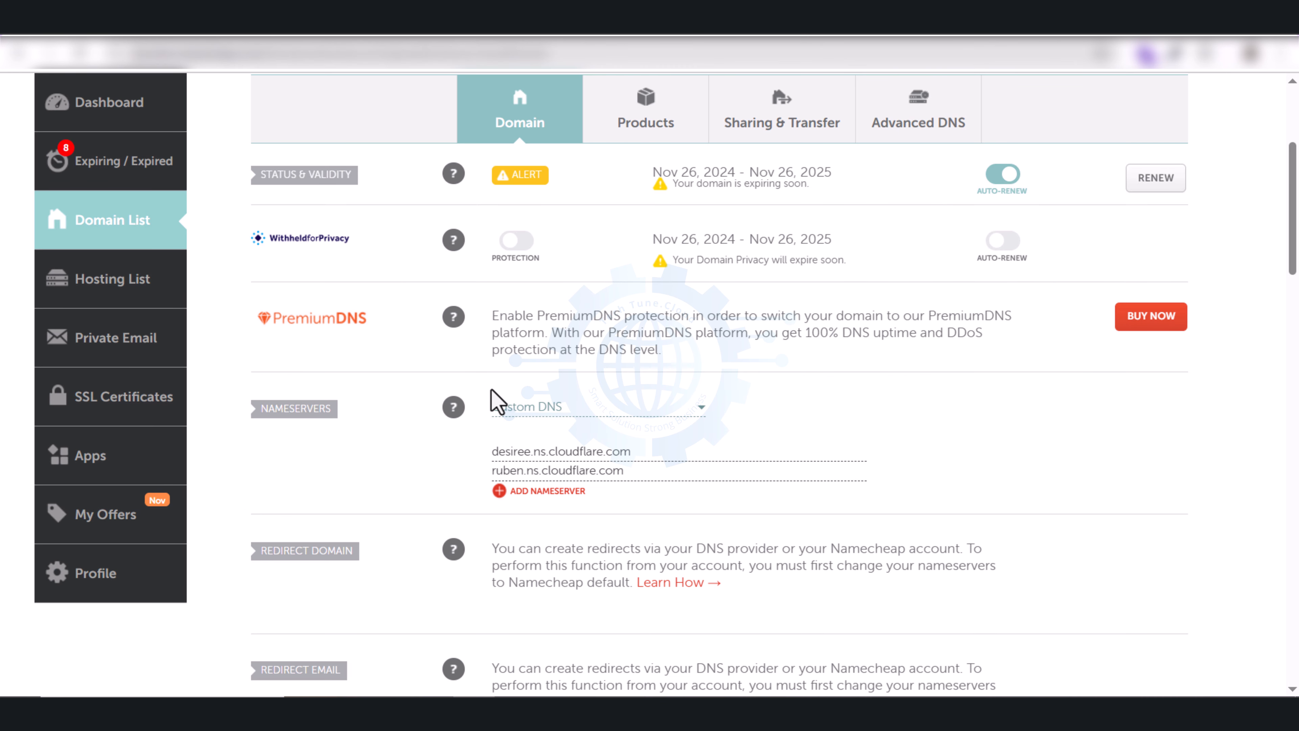
scroll(494, 399, "up", 3)
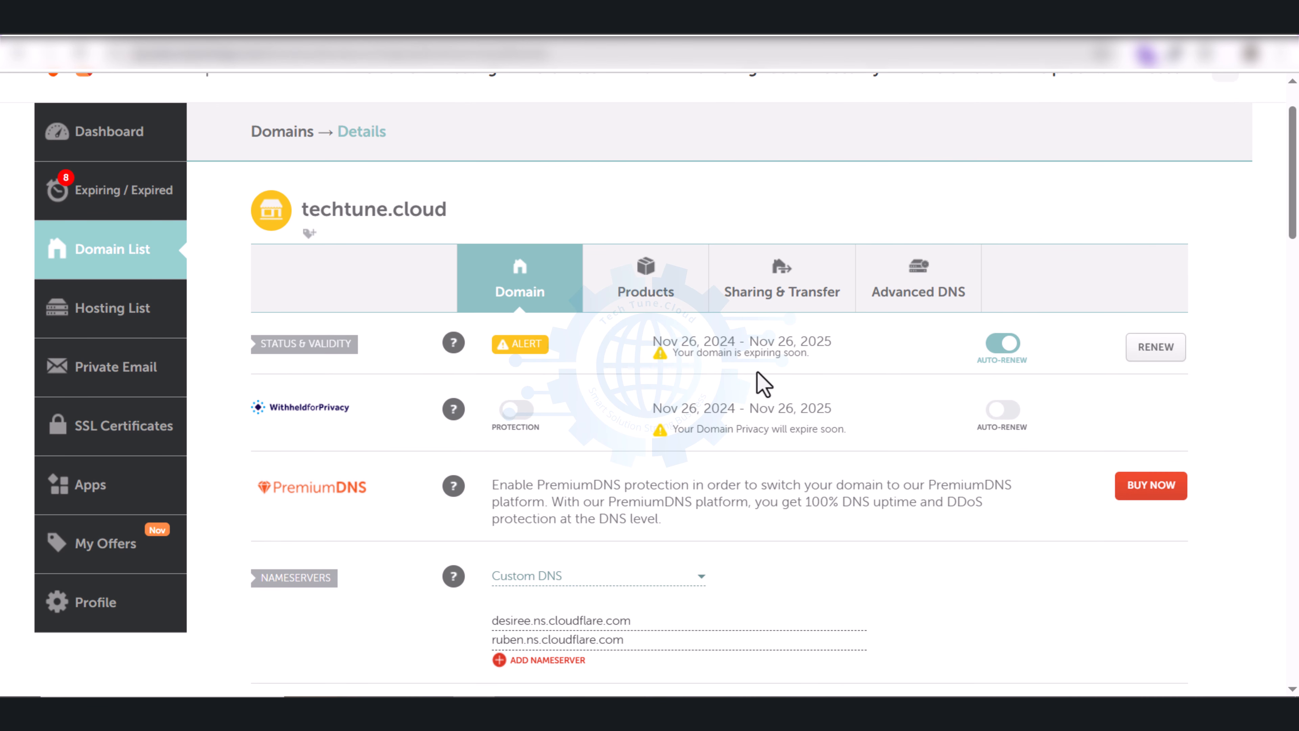
left_click_drag(749, 340, 831, 340)
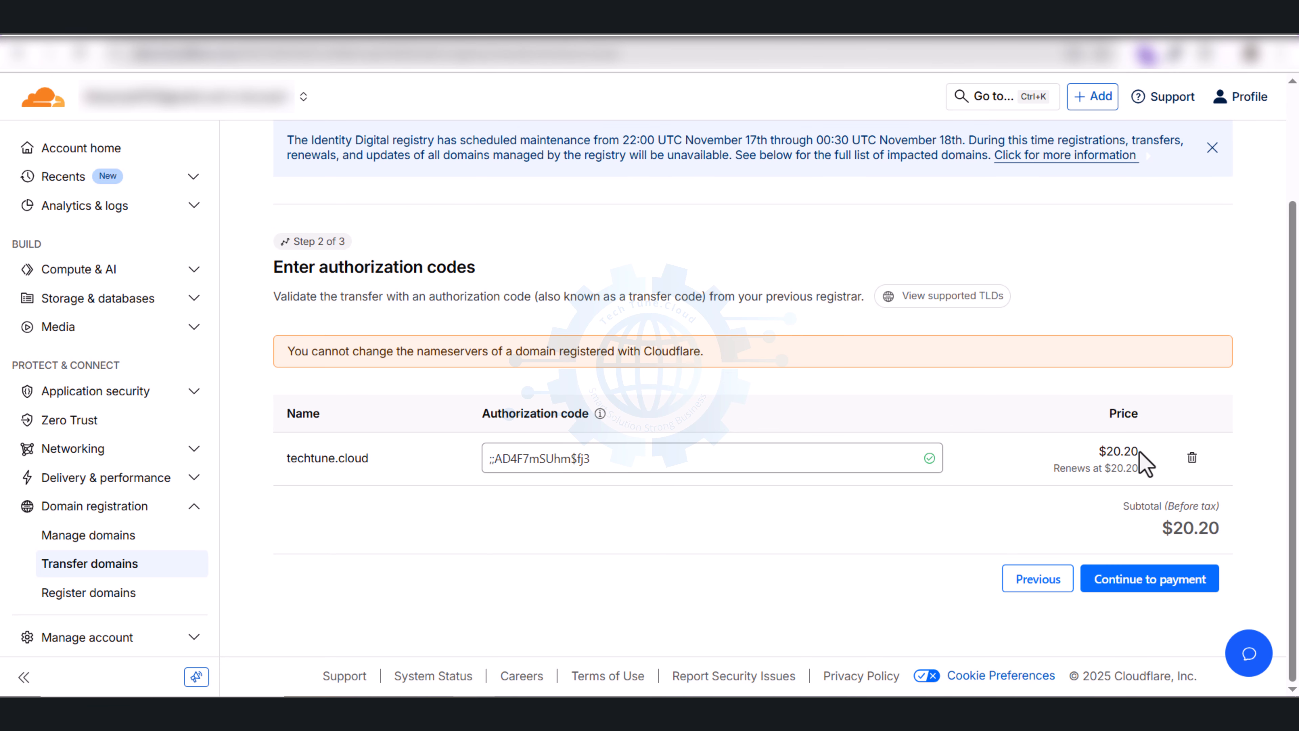
left_click_drag(1139, 452, 1094, 455)
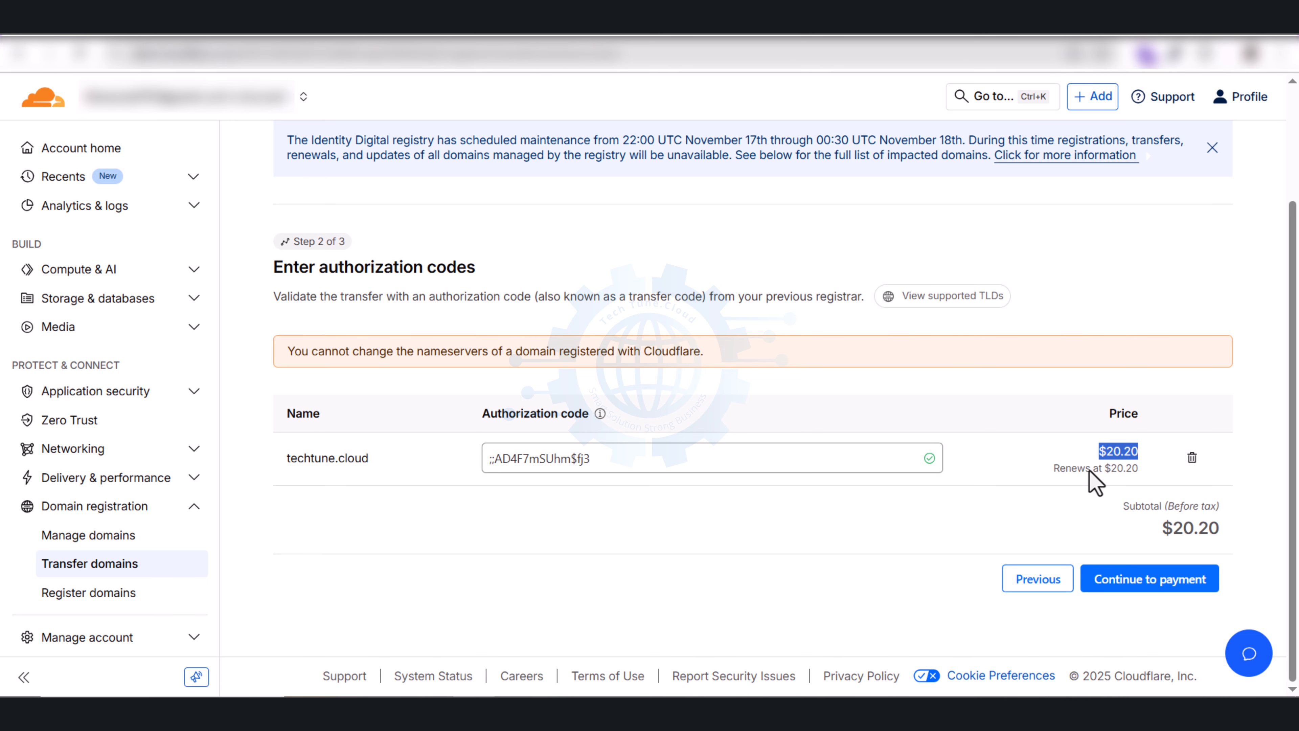
left_click(313, 34)
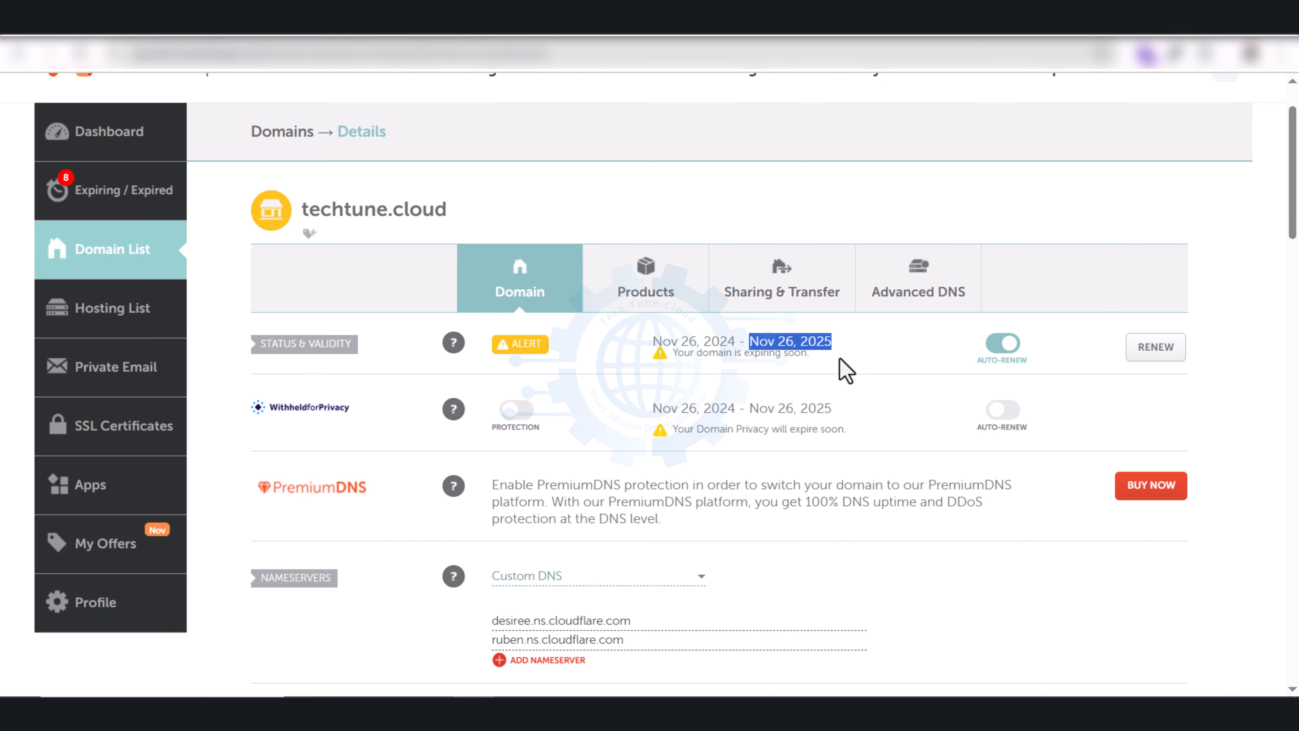
mouse_move(560, 69)
left_click(827, 362)
left_click(584, 32)
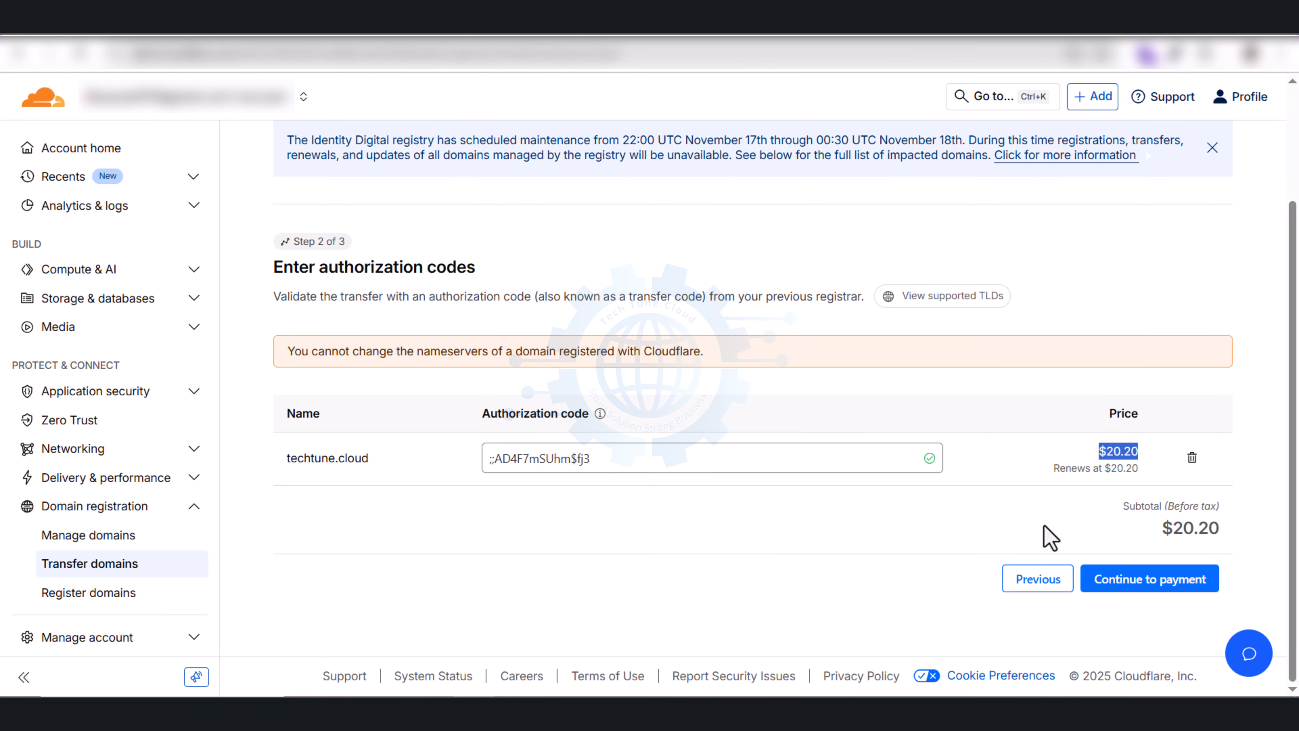
- Continue to payment, choose the saved card as the payment method, and submit the transfer of techtune.cloud
left_click(1156, 581)
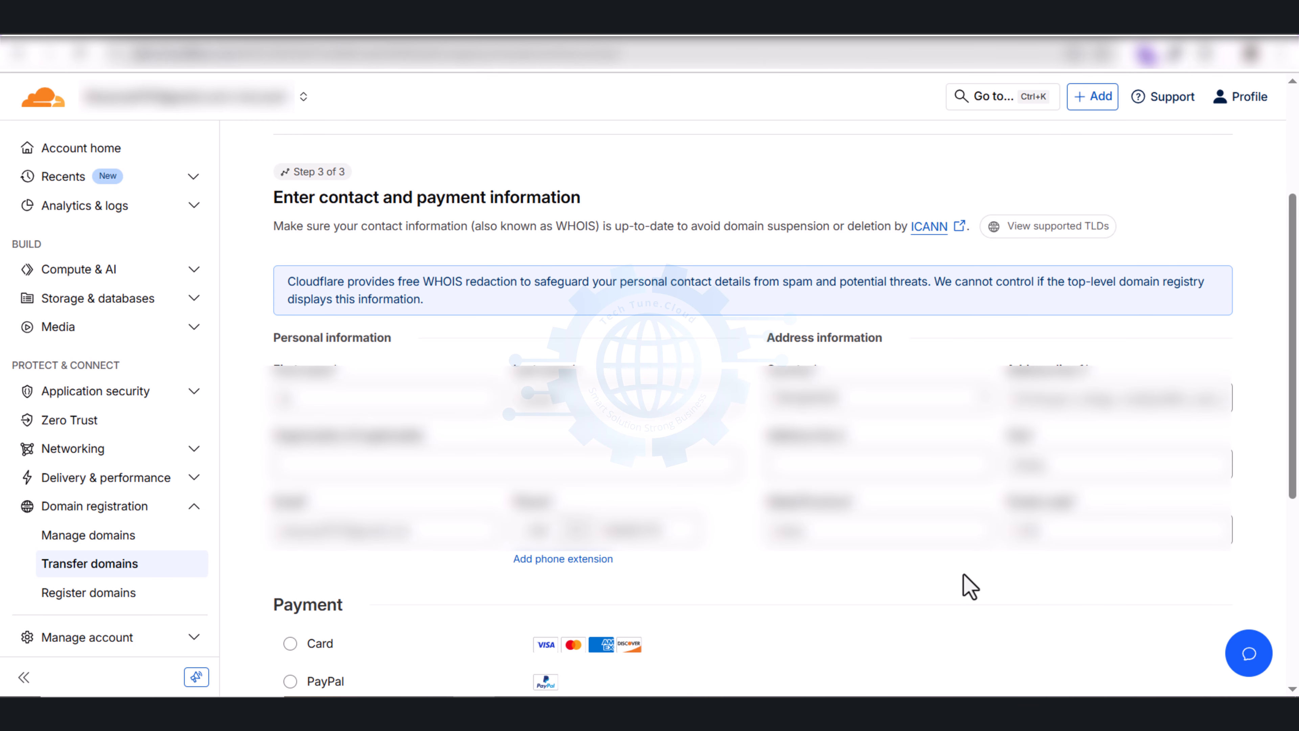
scroll(943, 589, "down", 2)
scroll(486, 460, "down", 2)
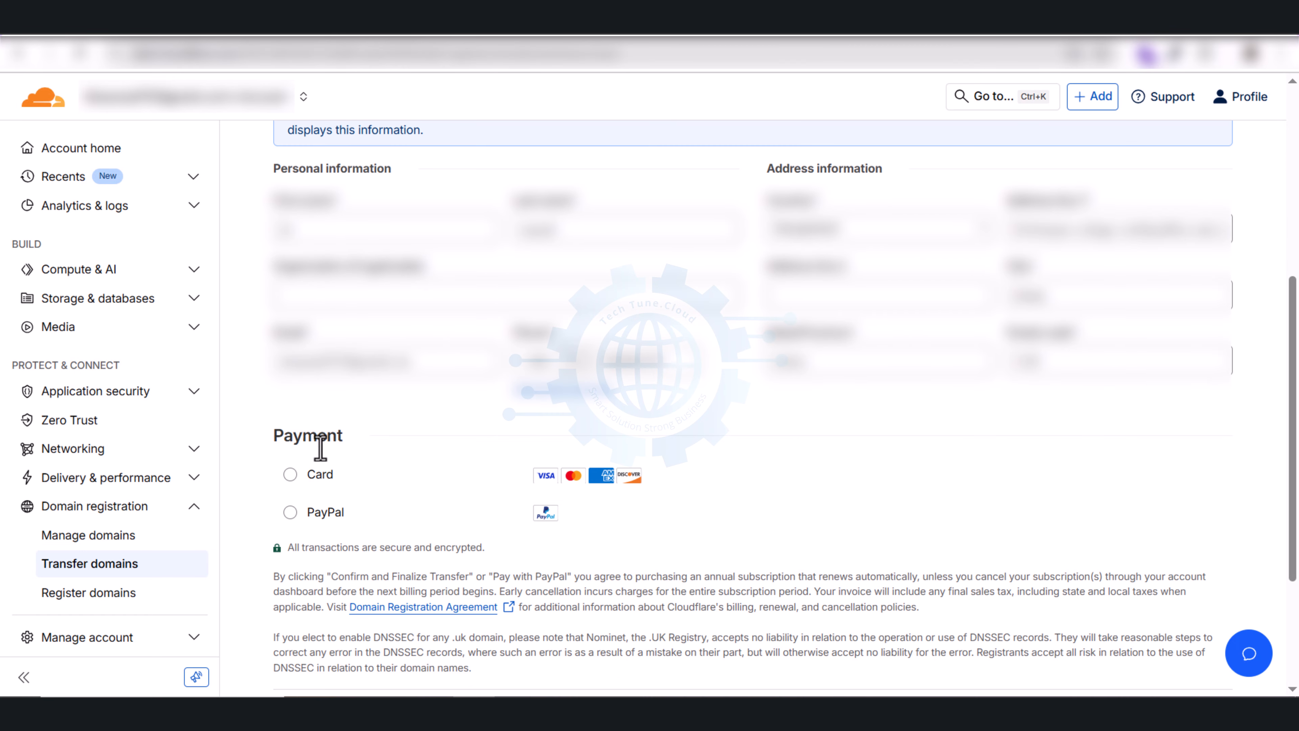
left_click(295, 482)
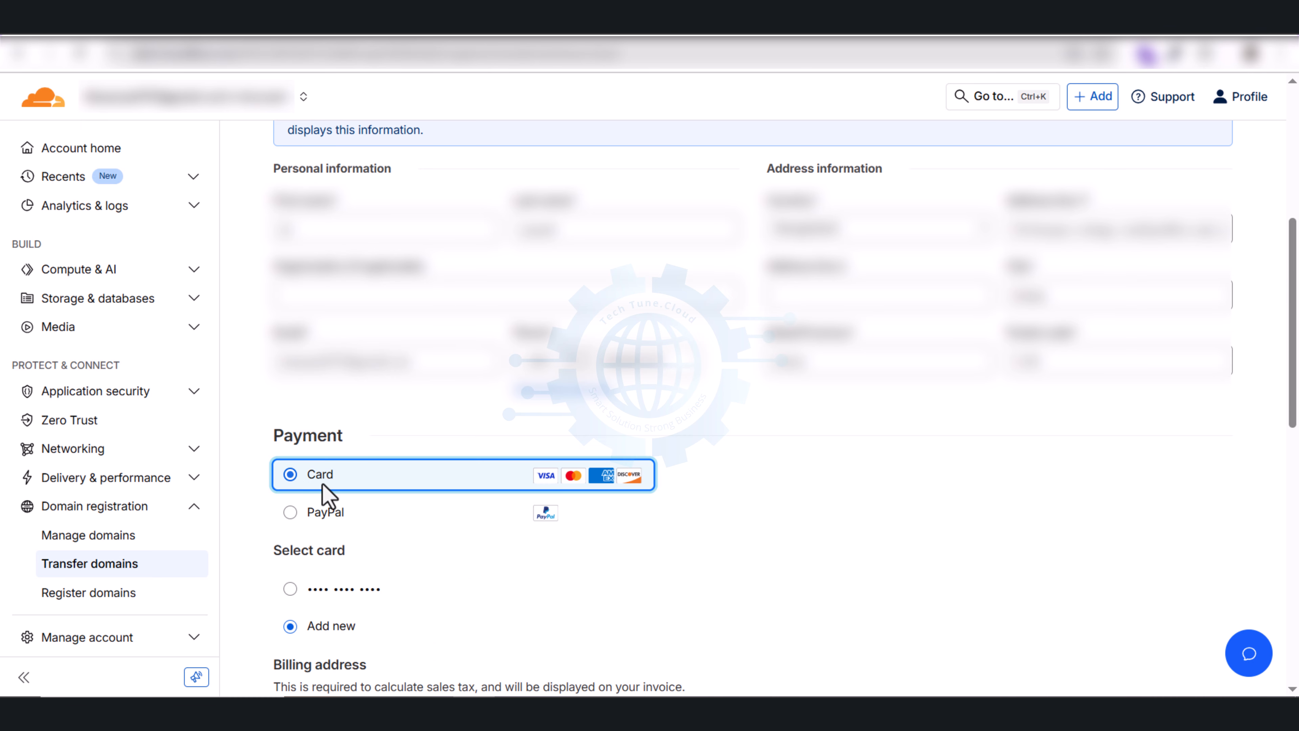
scroll(328, 499, "down", 3)
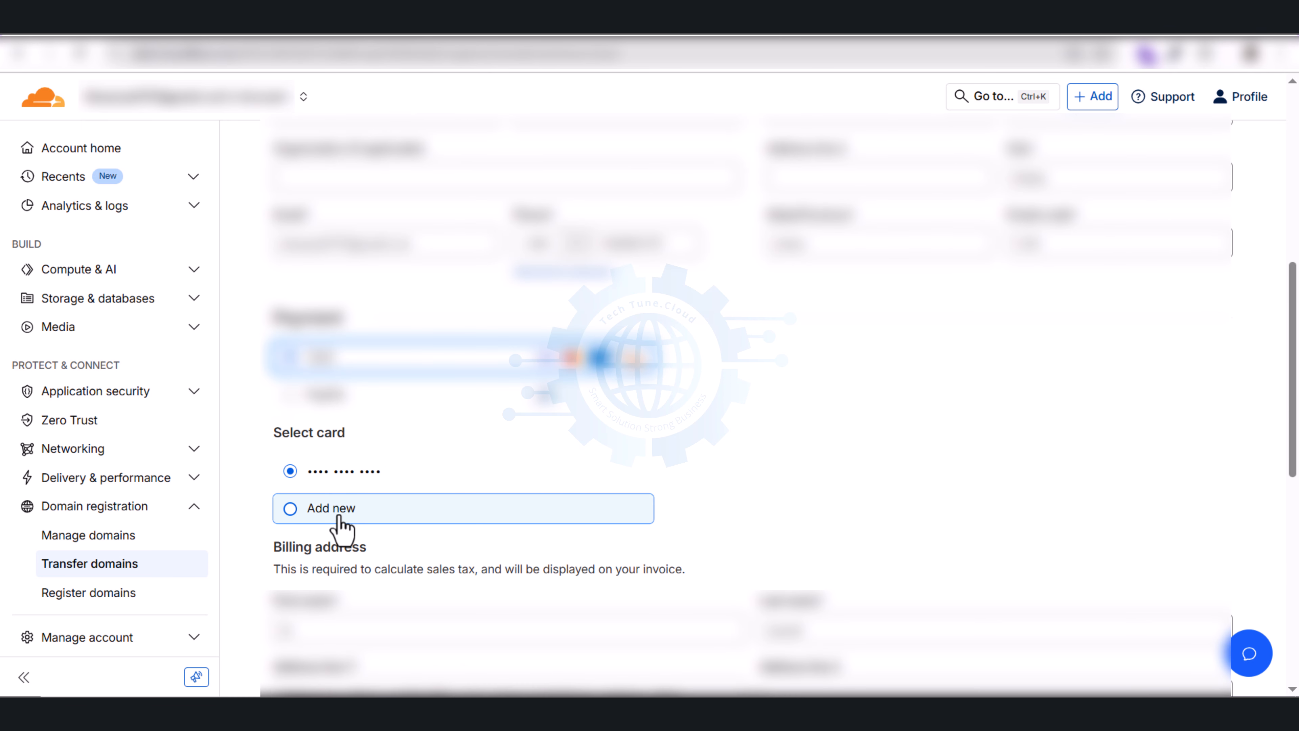
left_click(353, 483)
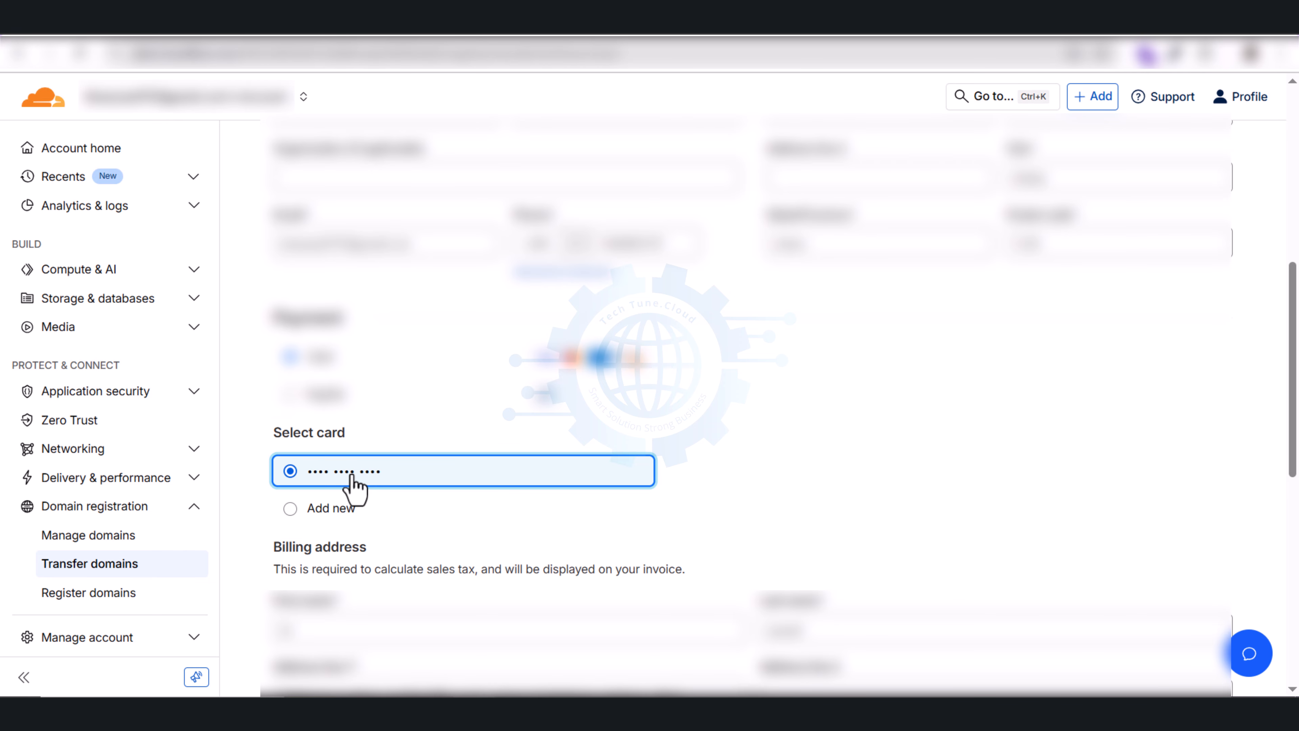
scroll(865, 478, "down", 10)
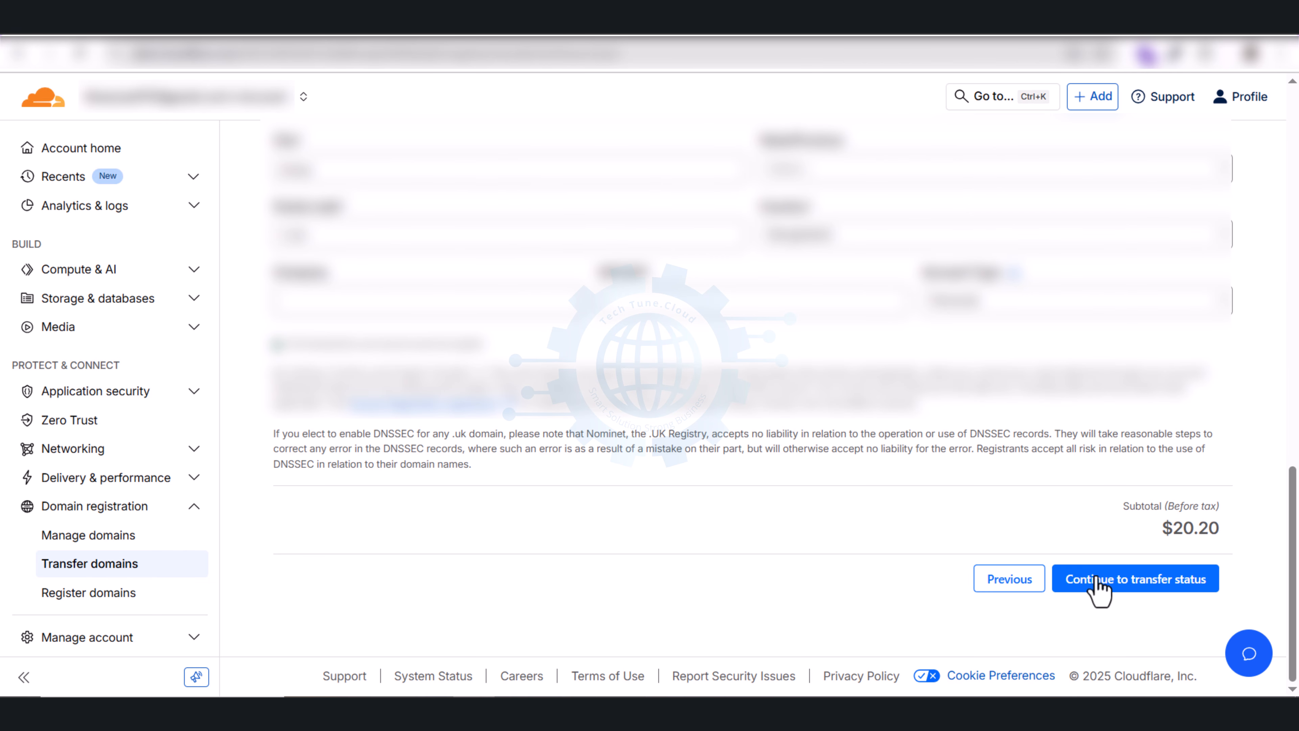
left_click(1117, 588)
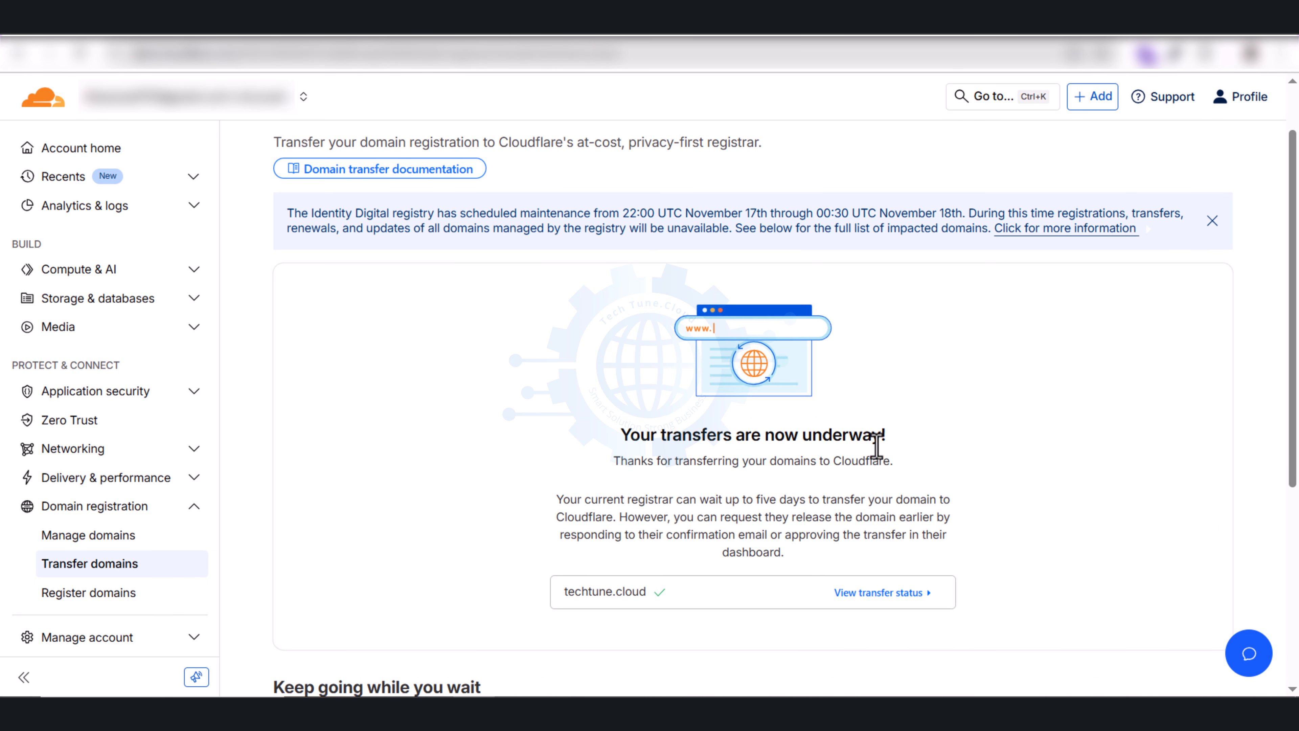
- View the transfer status, and open the speed-up page from Namecheap's transfer confirmation email in Gmail
left_click(853, 594)
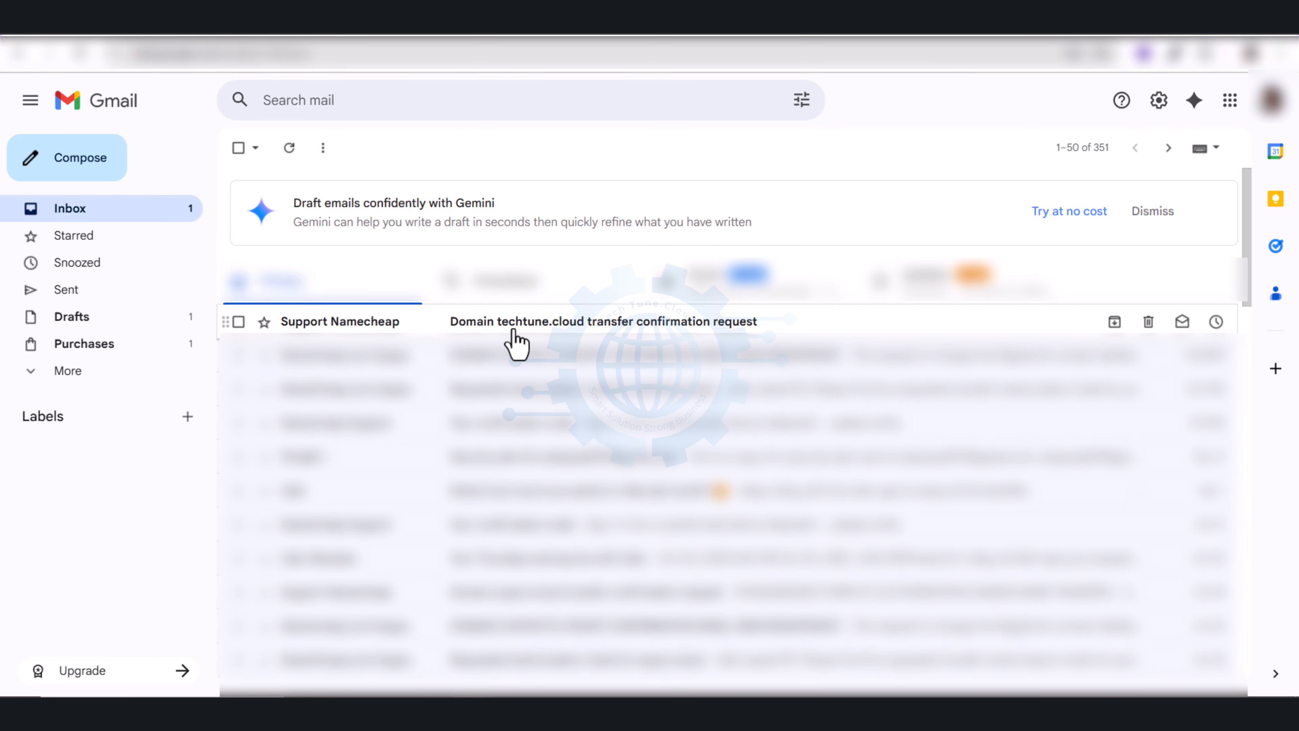
left_click(535, 328)
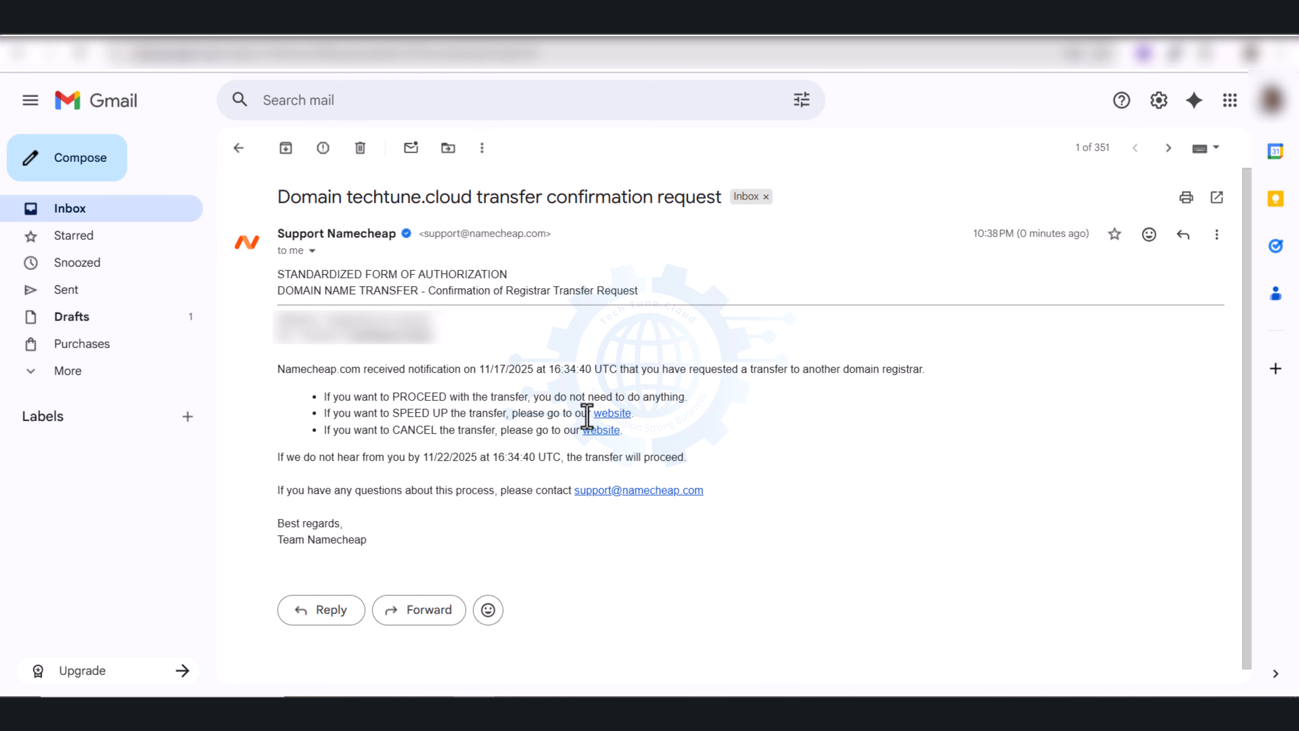
left_click(607, 417)
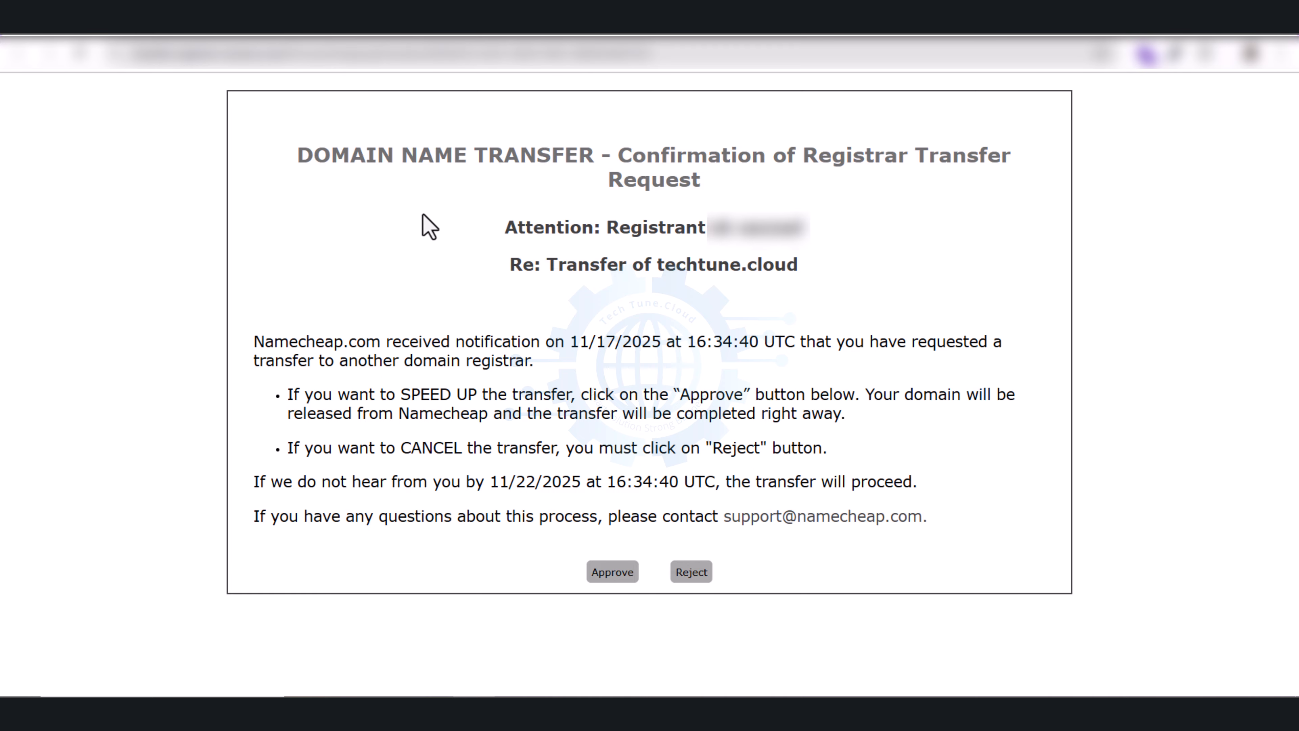